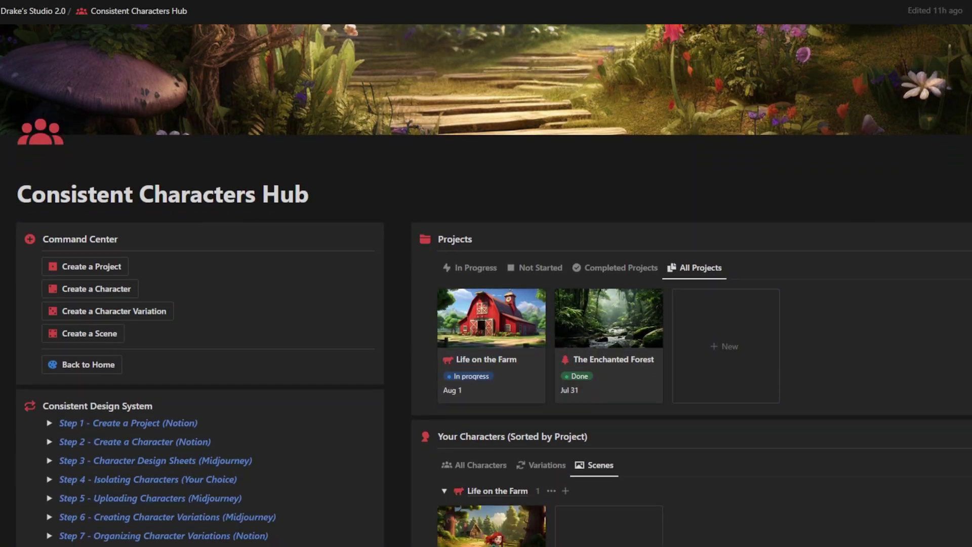
scroll(486, 284, down, 2)
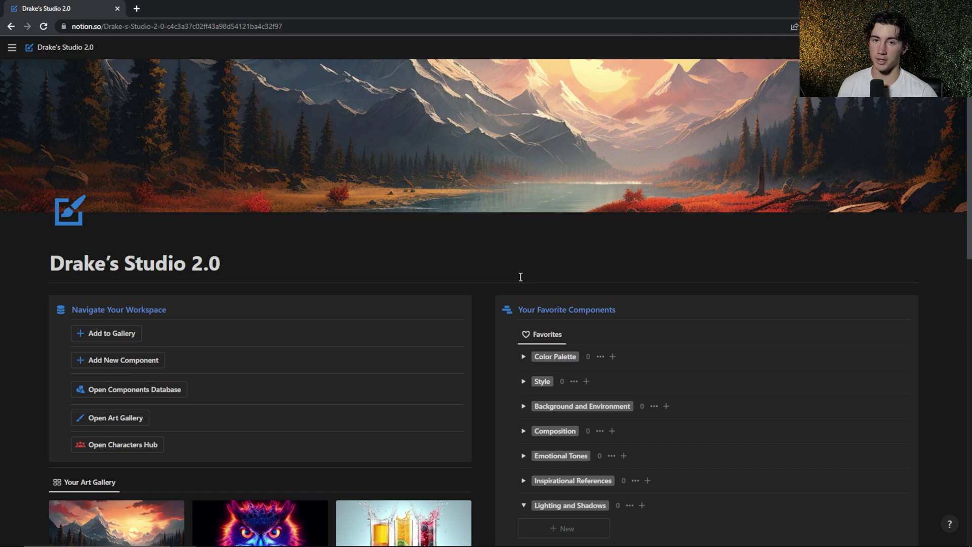
- Scroll through the studio homepage and peek at the 625 Midjourney Components database before returning
scroll(521, 277, down, 1)
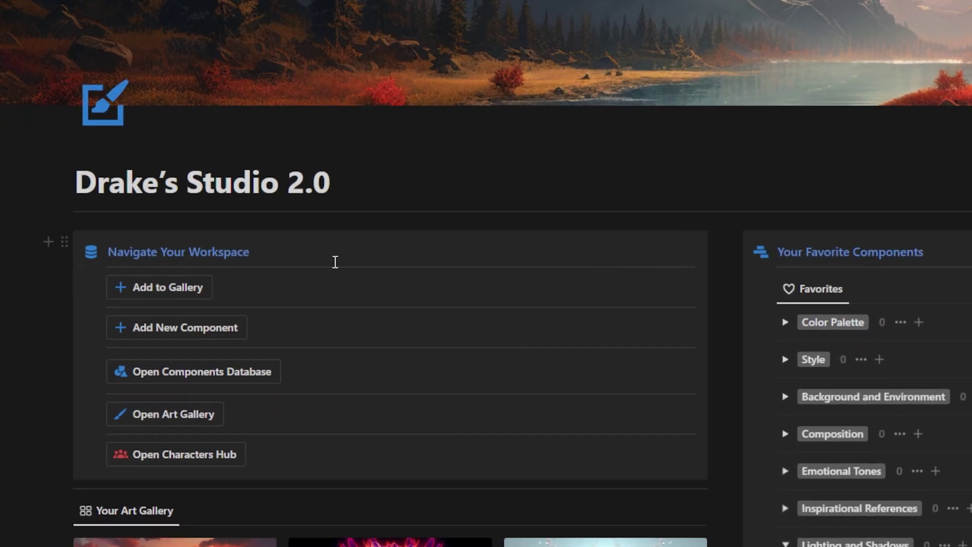
scroll(291, 212, down, 1)
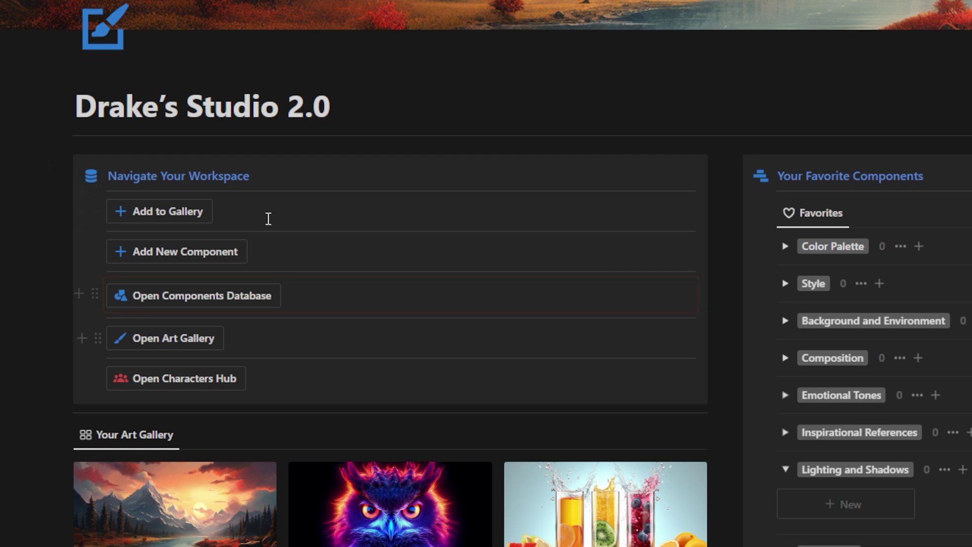
scroll(266, 344, down, 4)
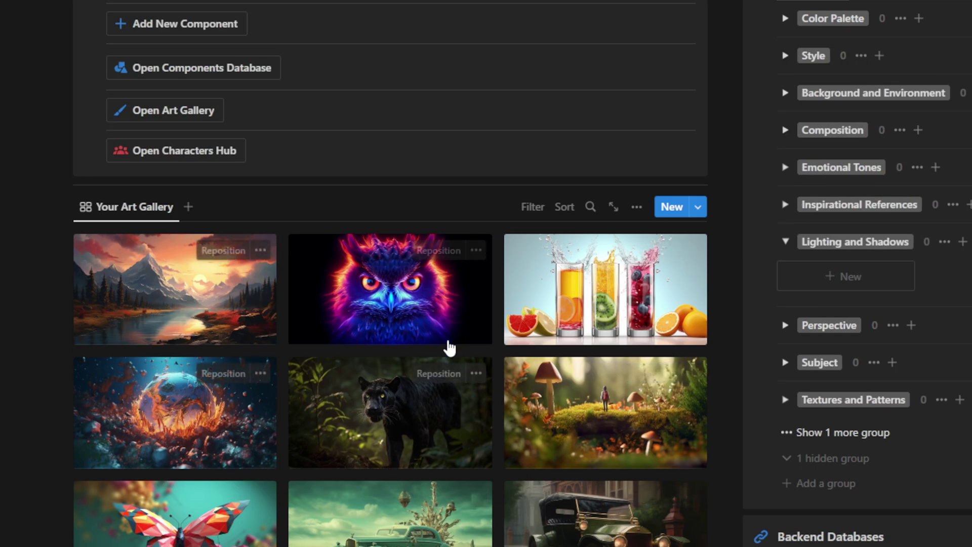
scroll(419, 465, up, 2)
scroll(395, 482, up, 3)
scroll(314, 476, down, 4)
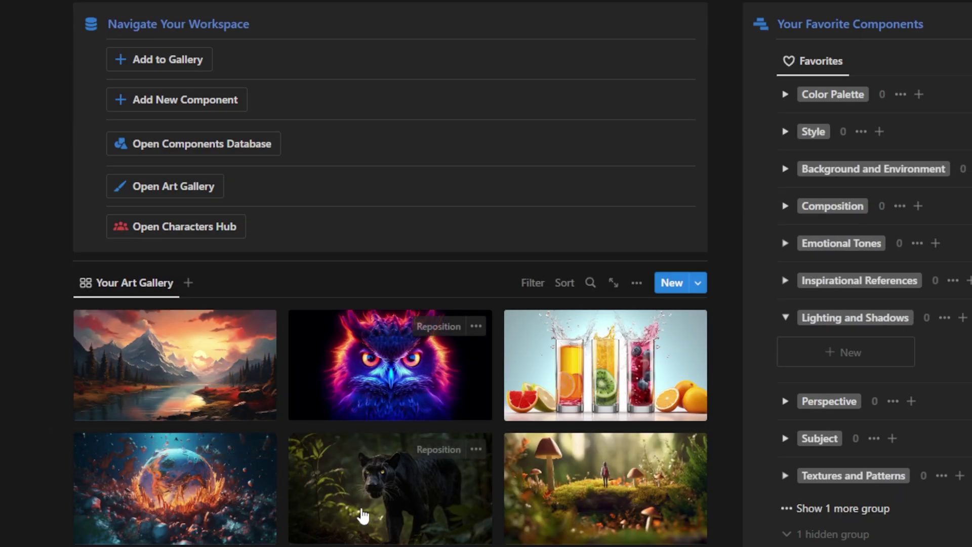
scroll(344, 456, up, 3)
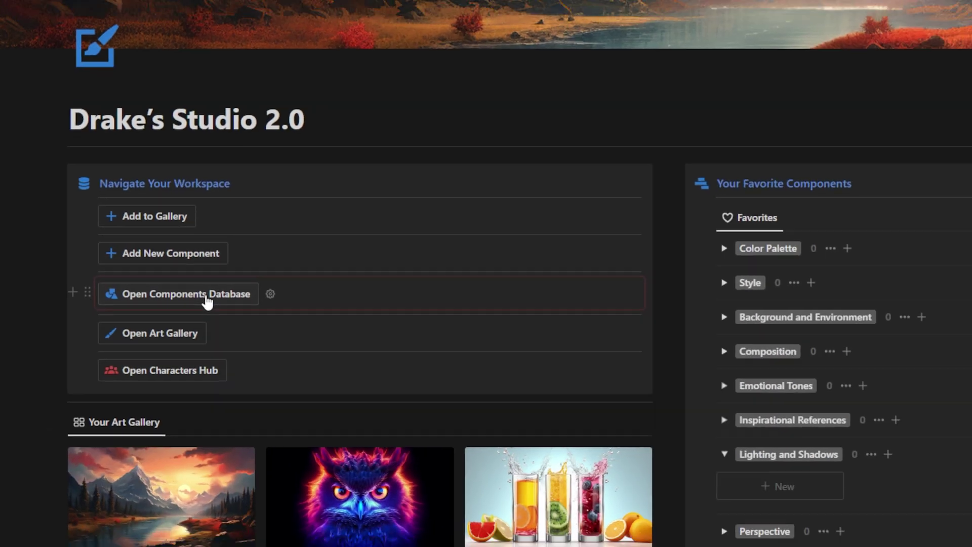
click(223, 296)
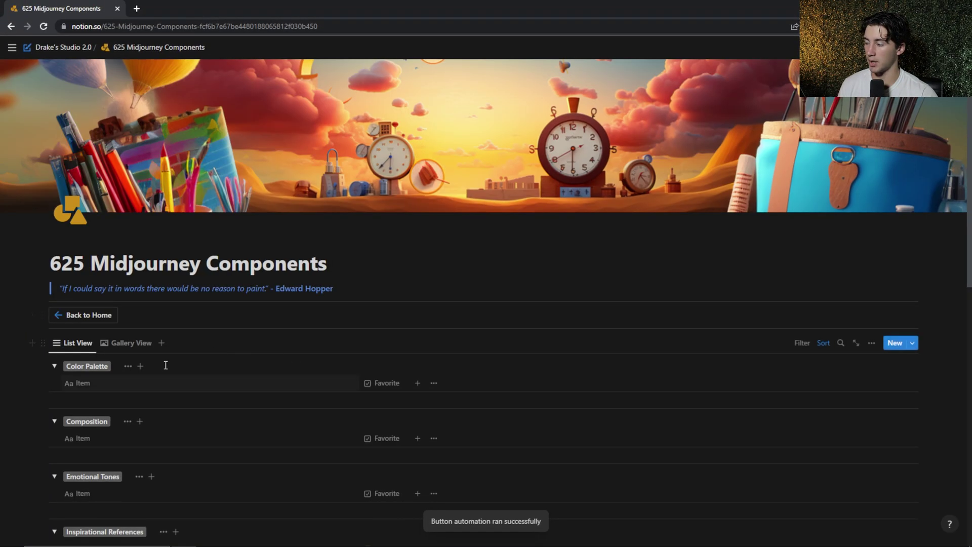
click(80, 318)
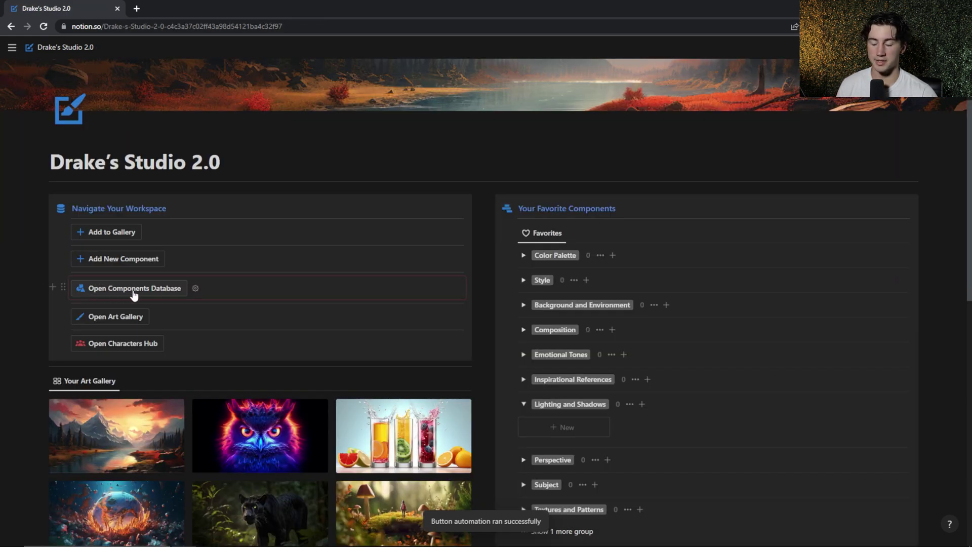
- Browse the full Art Gallery page, then go back to the homepage
scroll(134, 294, down, 1)
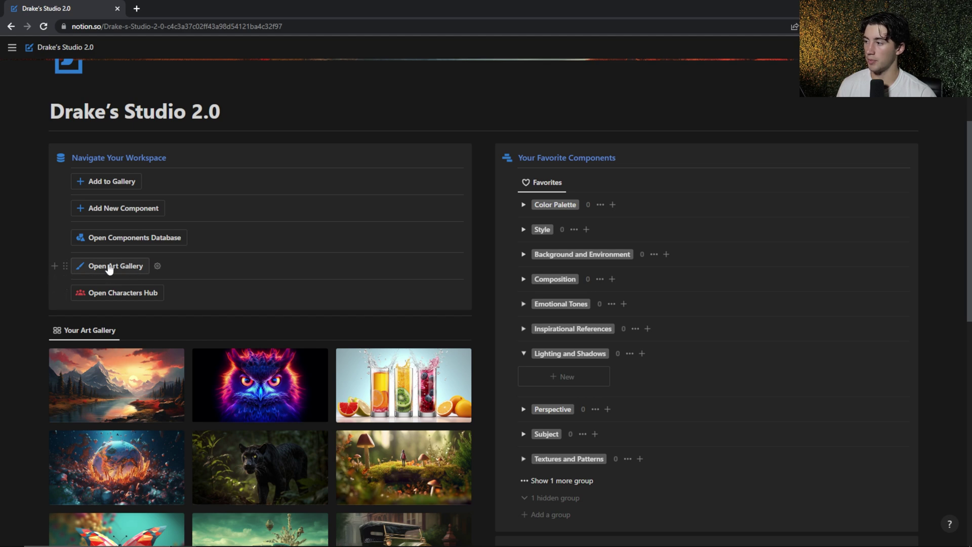
click(110, 268)
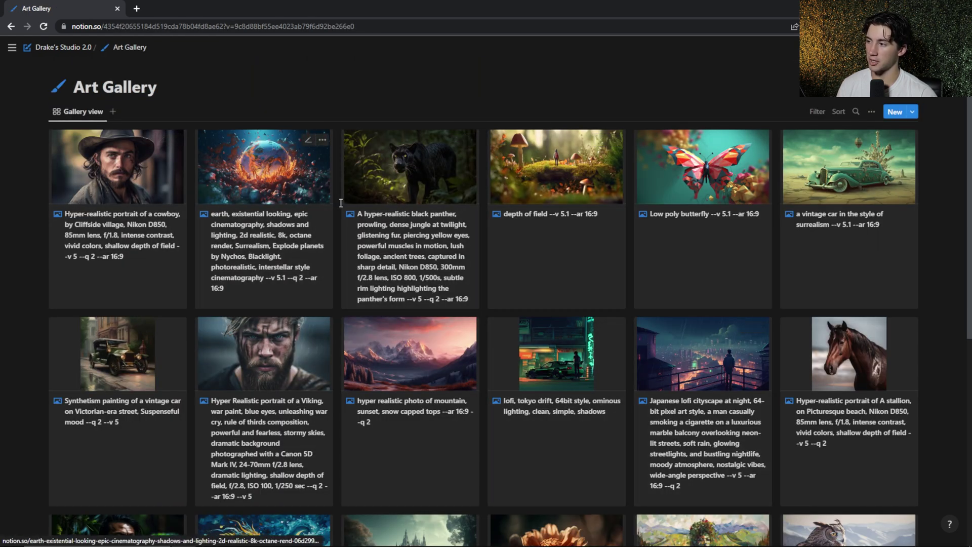
scroll(511, 259, down, 4)
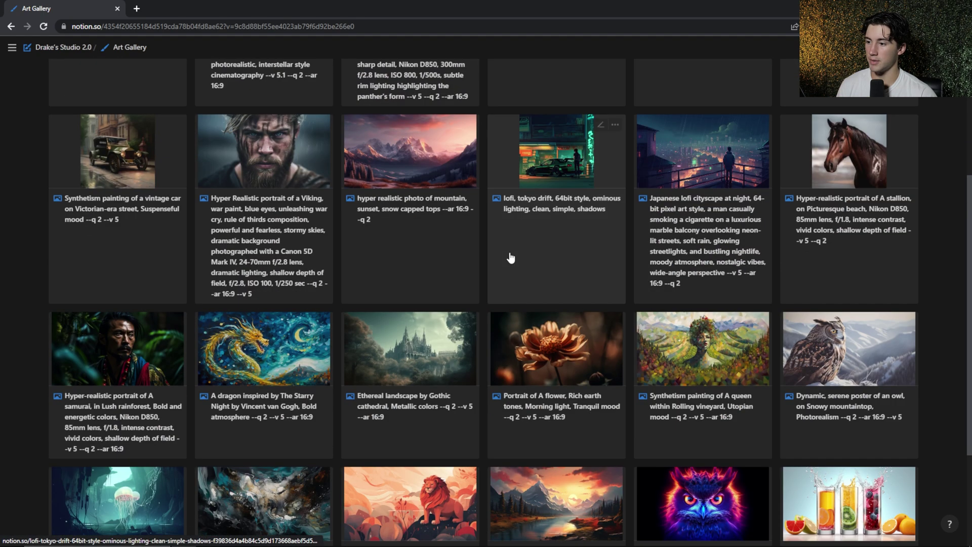
scroll(510, 258, down, 3)
scroll(510, 258, up, 7)
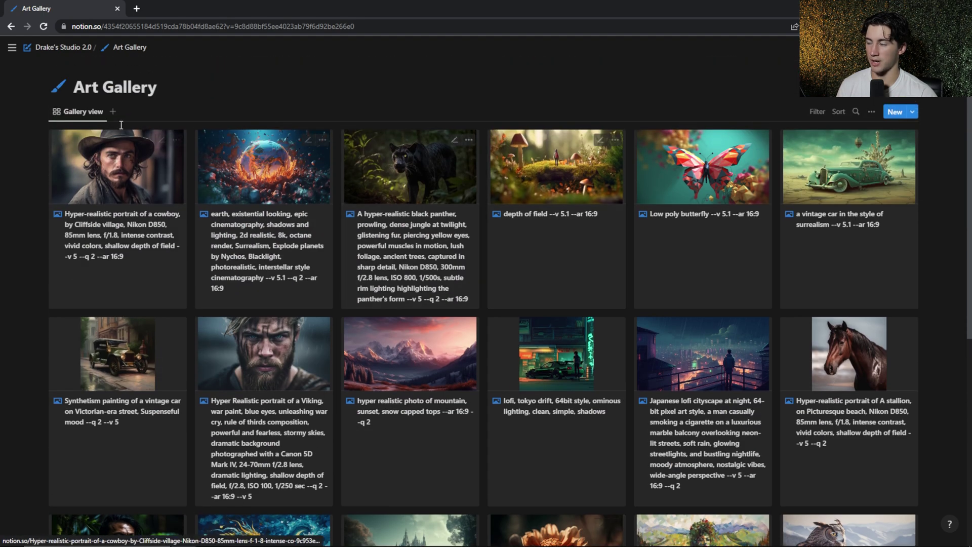
click(63, 47)
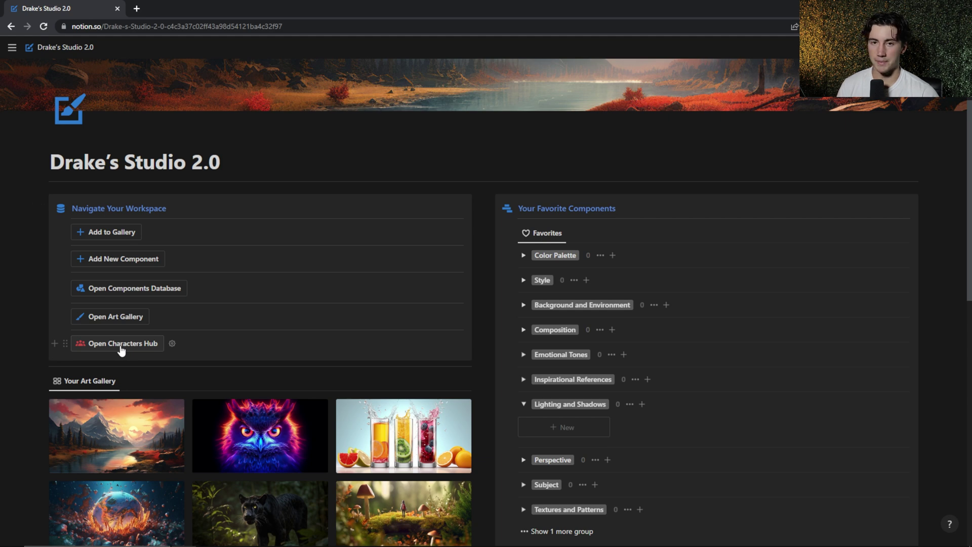
- Browse the Consistent Characters Hub page, then return to the homepage
click(121, 344)
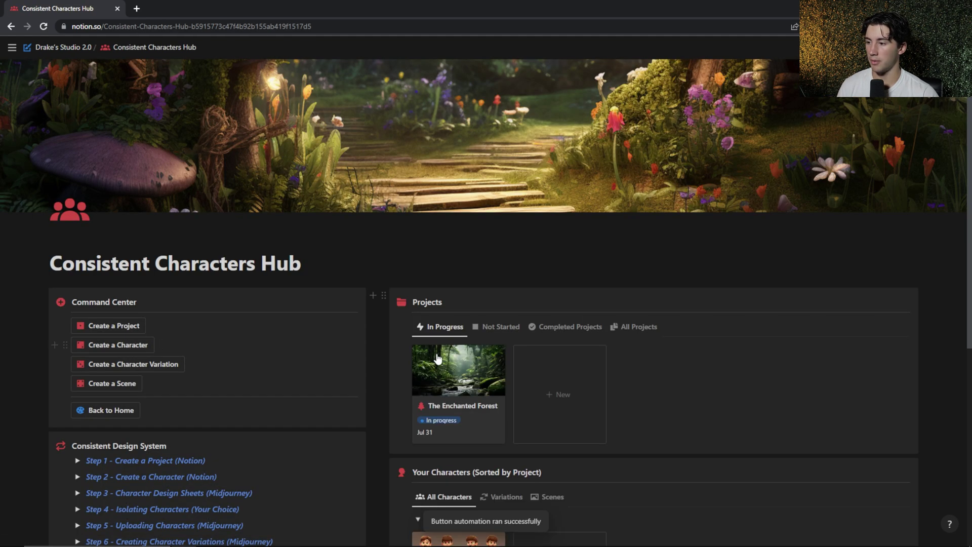
scroll(249, 314, down, 4)
scroll(249, 313, up, 4)
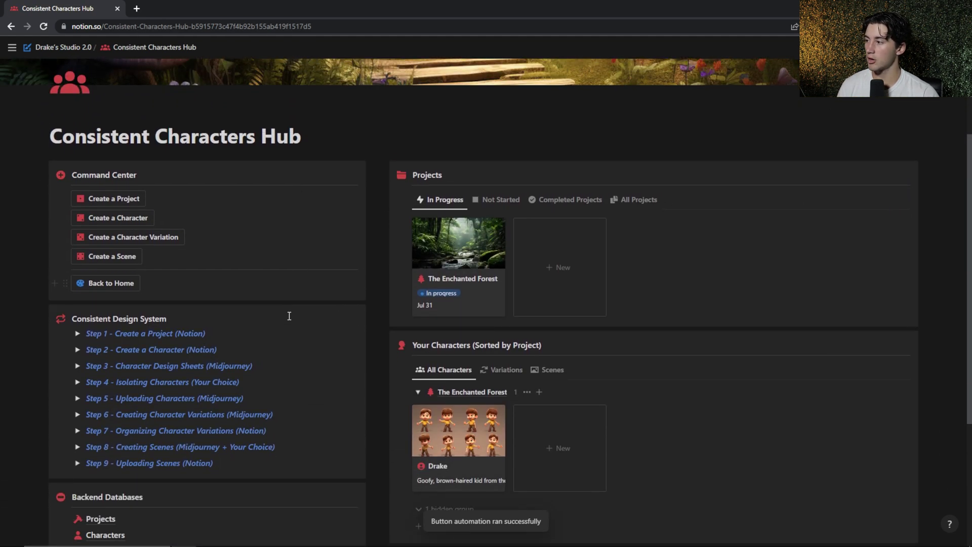
scroll(361, 306, down, 4)
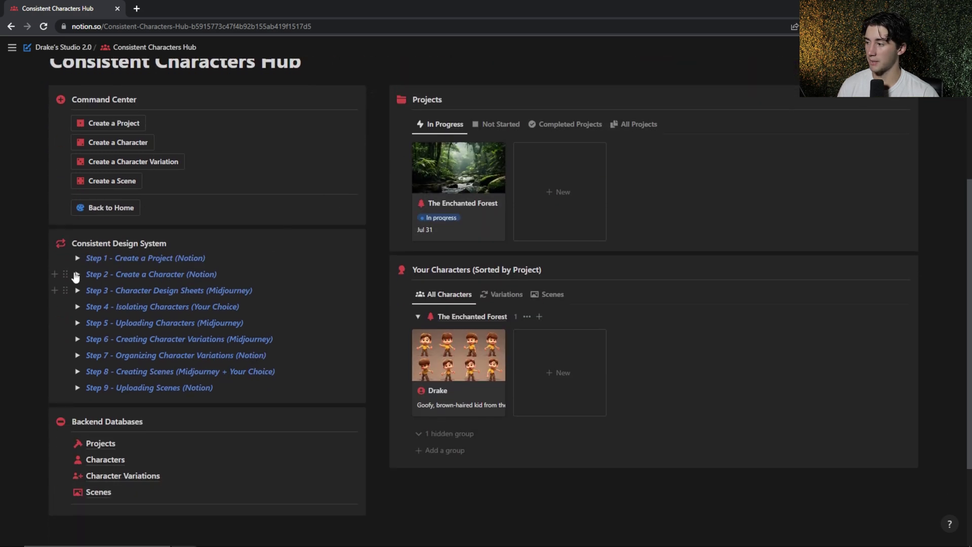
scroll(170, 294, up, 4)
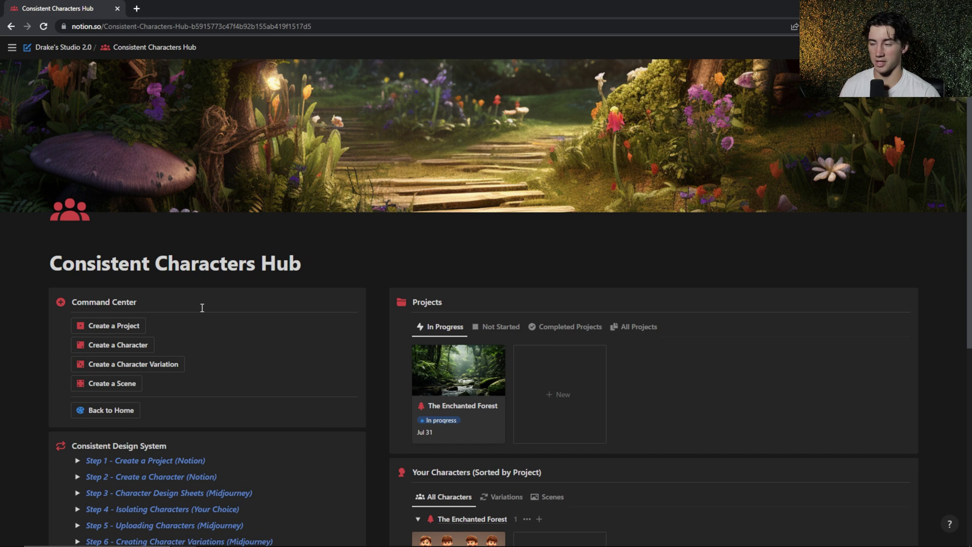
scroll(202, 308, down, 4)
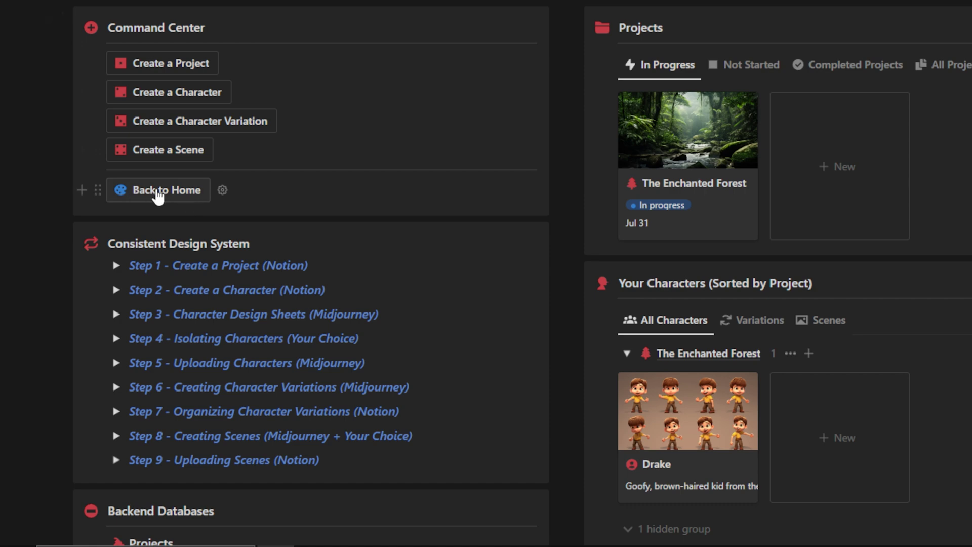
click(168, 198)
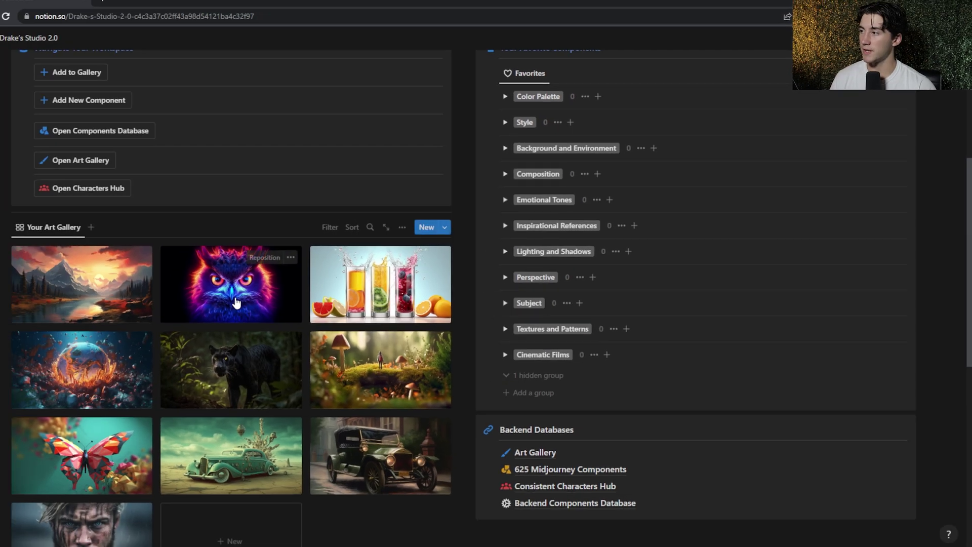
- Preview the mountain sunset artwork with its prompt, then close the preview
scroll(183, 259, down, 2)
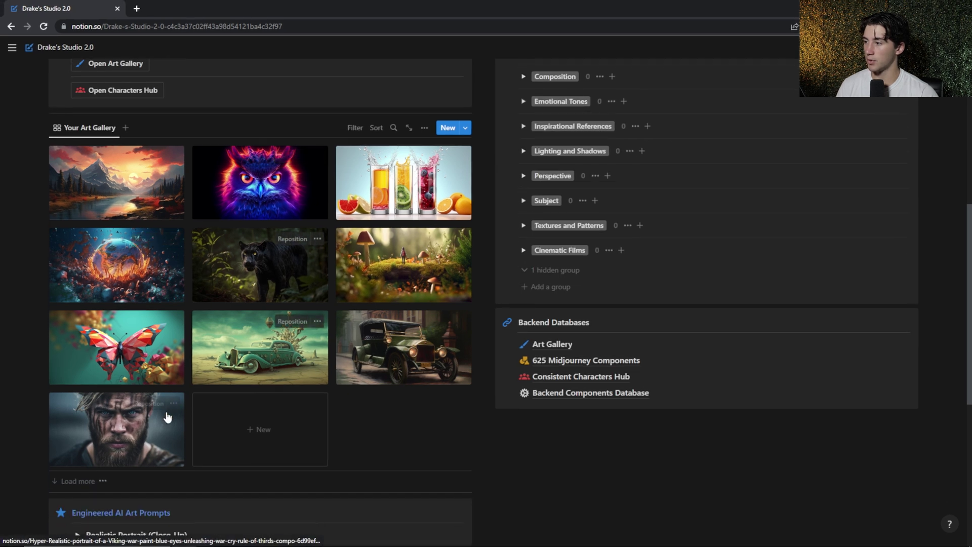
click(141, 197)
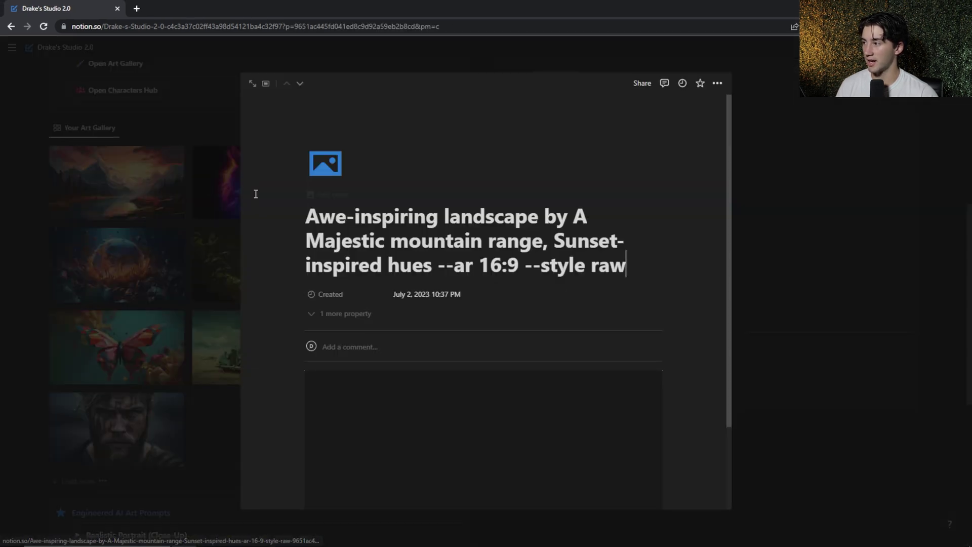
scroll(610, 254, up, 1)
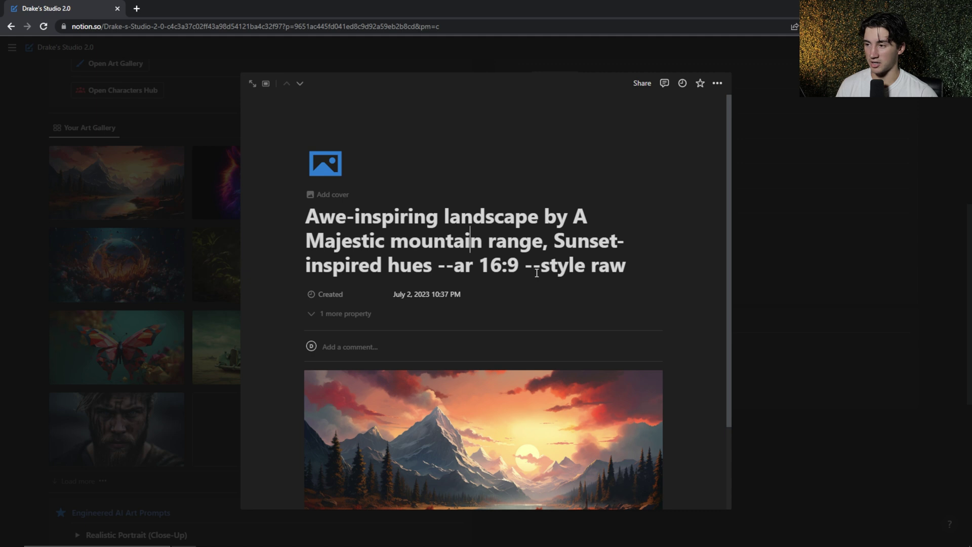
scroll(537, 273, down, 2)
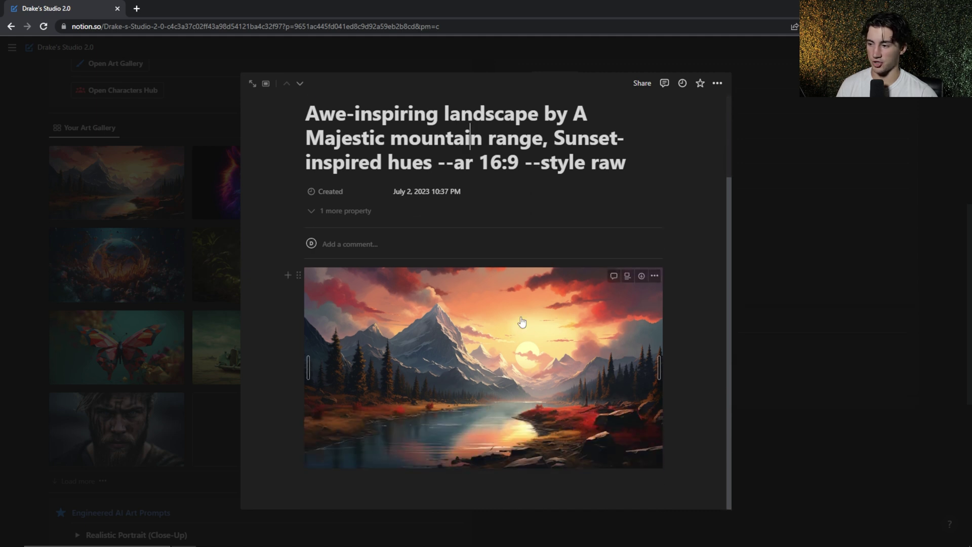
click(210, 284)
- Highlight the Engineered AI Art Prompts heading, then clear the highlight
scroll(210, 284, down, 5)
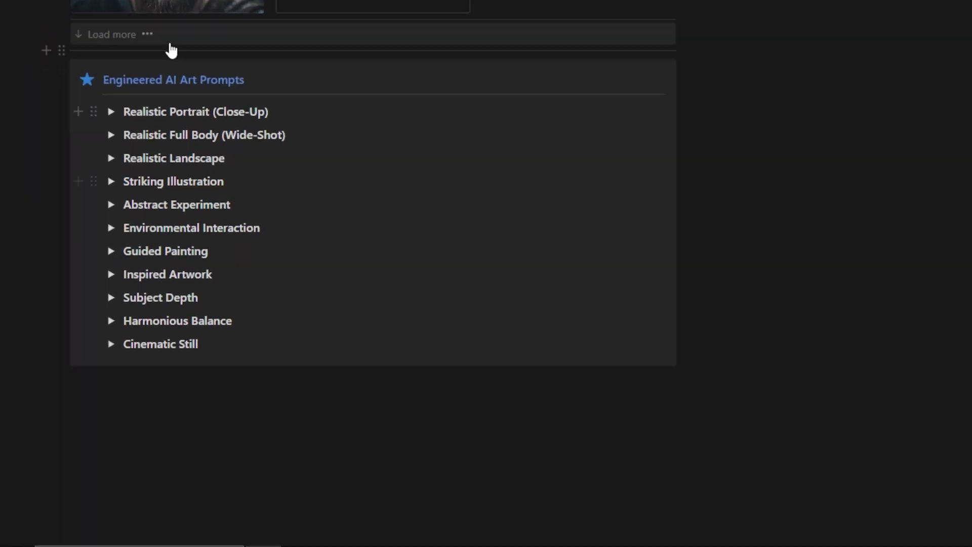
drag(72, 263, 125, 264)
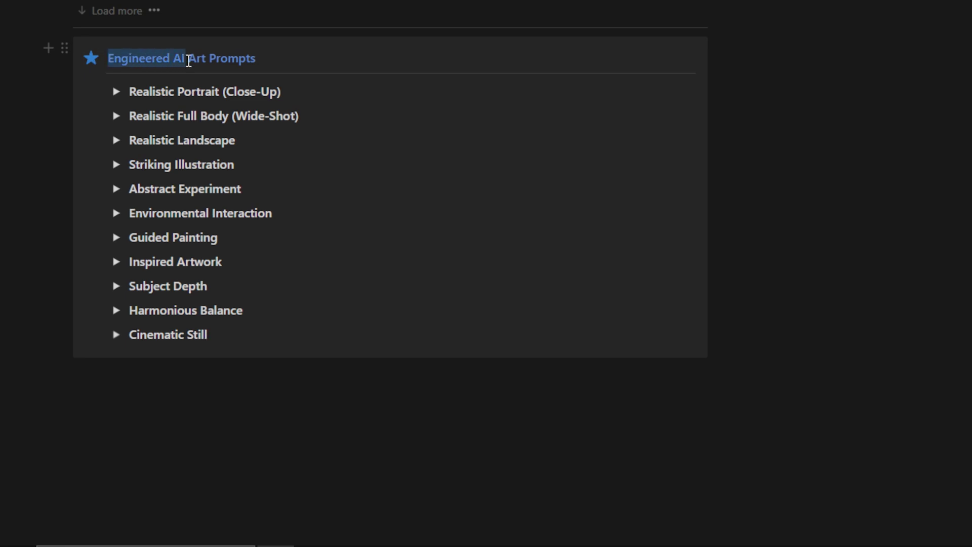
drag(188, 61, 304, 59)
click(309, 59)
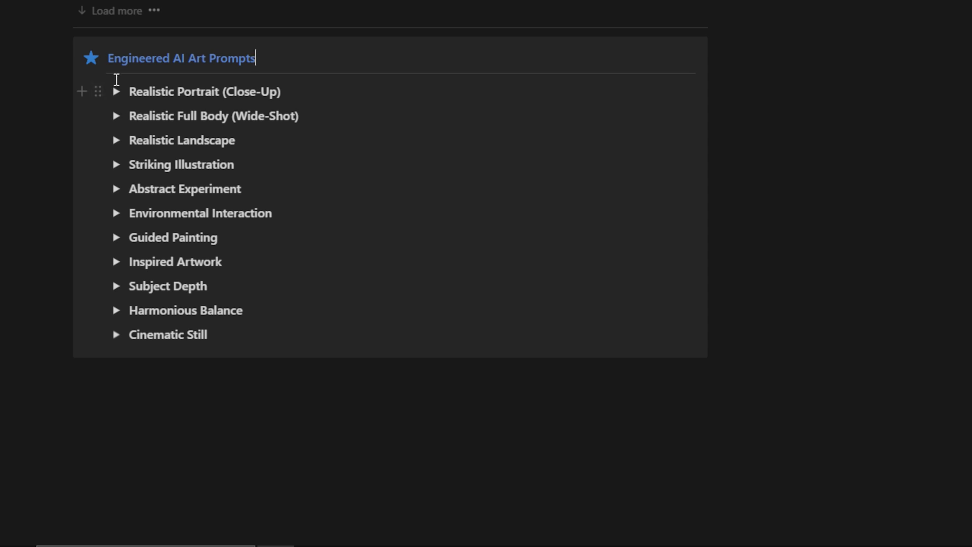
- Expand the Cinematic Still template and highlight its film style text and [subject] placeholder
scroll(116, 258, down, 2)
click(116, 258)
scroll(289, 241, down, 2)
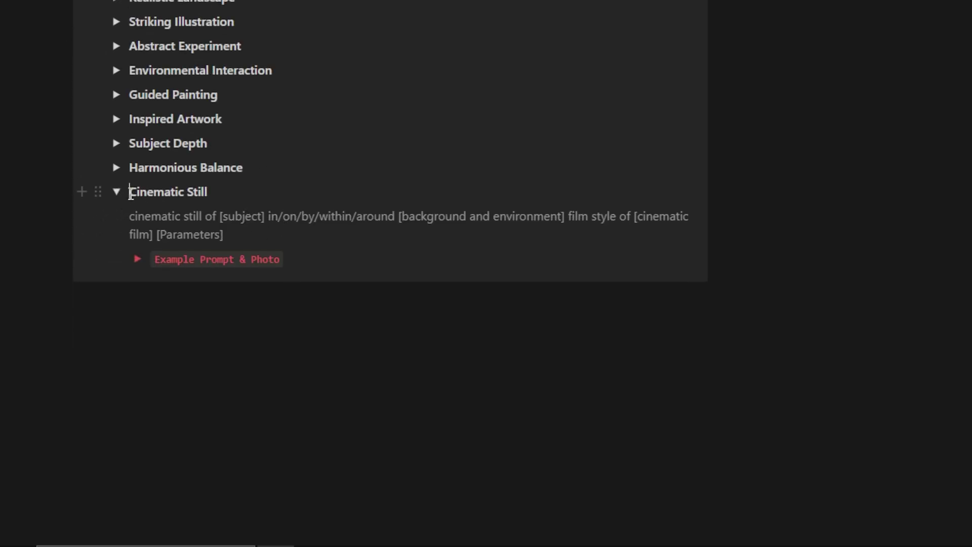
drag(131, 192, 208, 192)
click(216, 191)
drag(567, 216, 142, 235)
click(191, 233)
drag(218, 216, 268, 216)
click(282, 217)
- Reveal the Cinematic Still example prompt and steampunk inventor photo, and review the template text
click(137, 259)
scroll(464, 274, down, 3)
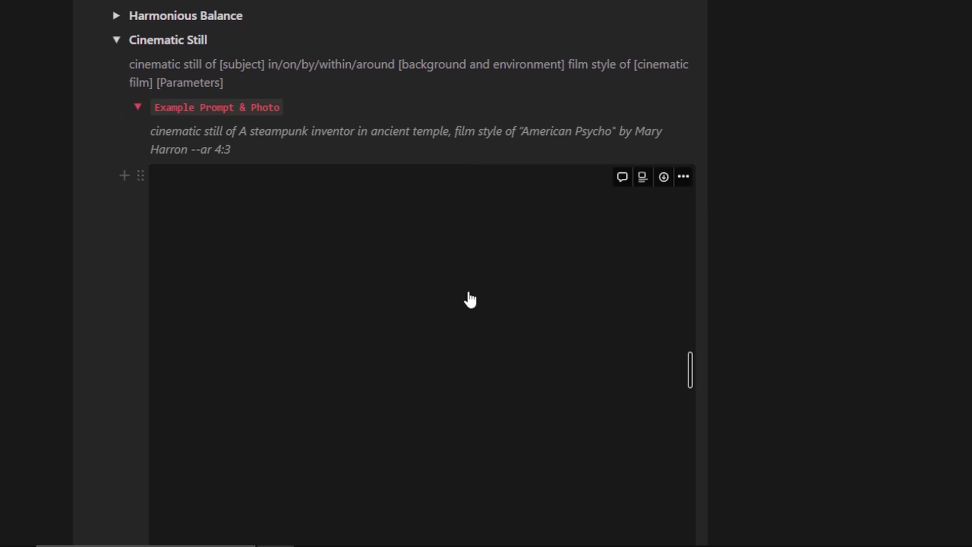
scroll(467, 297, down, 2)
scroll(466, 297, up, 2)
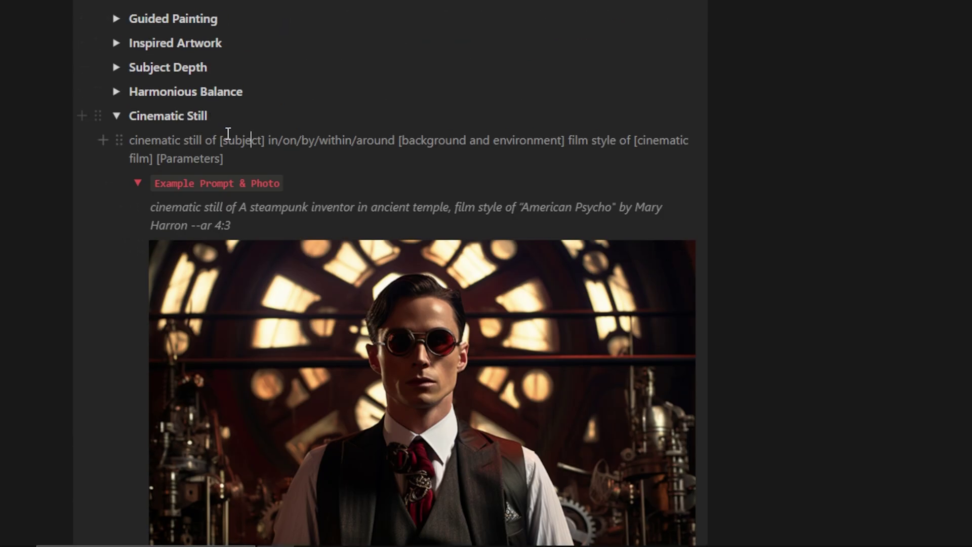
drag(222, 141, 195, 53)
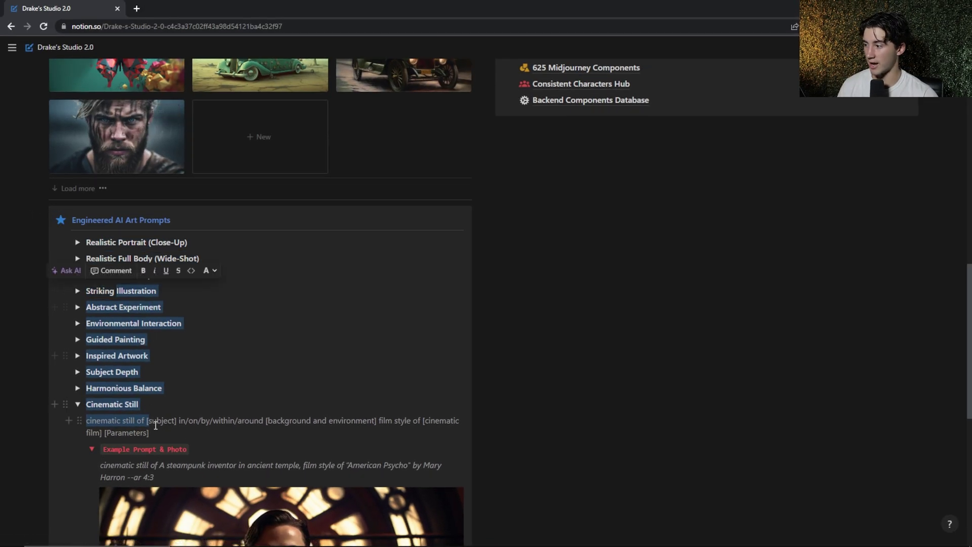
click(249, 125)
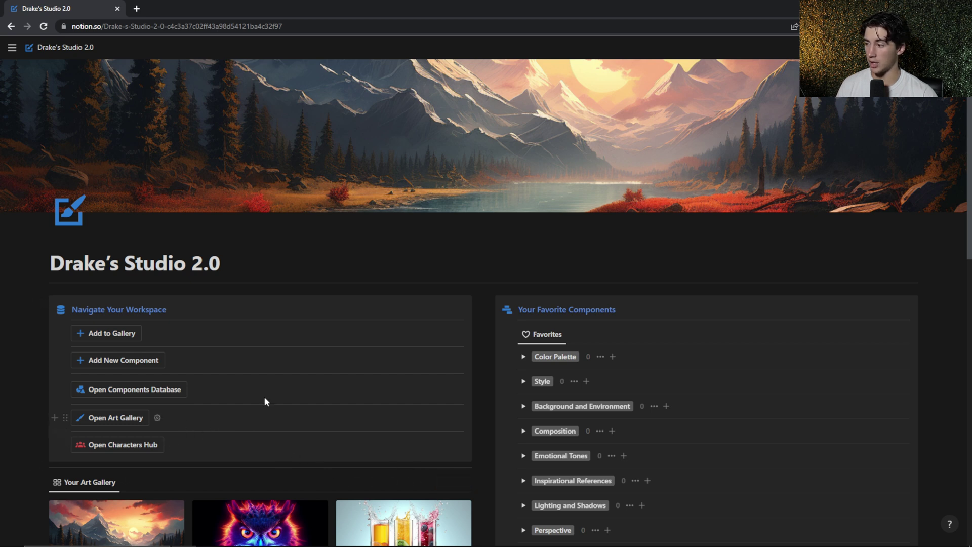
- Open the 625 Midjourney Components database and browse the Cinematic Films group, then collapse it
click(143, 395)
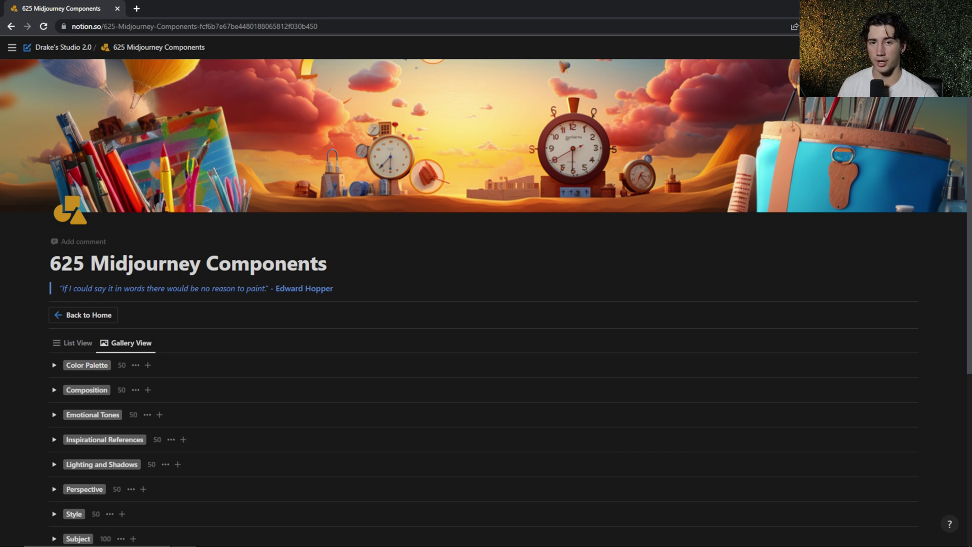
scroll(235, 288, down, 4)
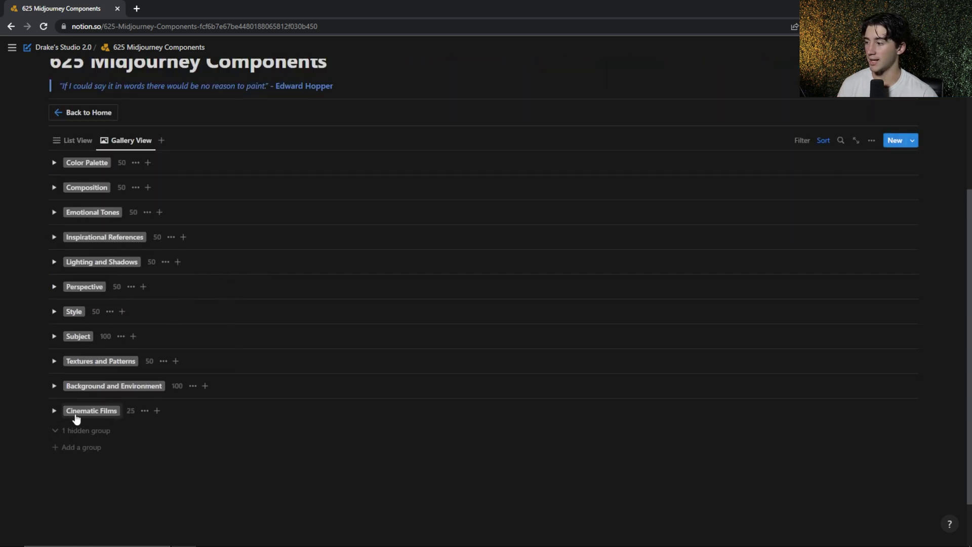
click(54, 410)
scroll(252, 373, down, 5)
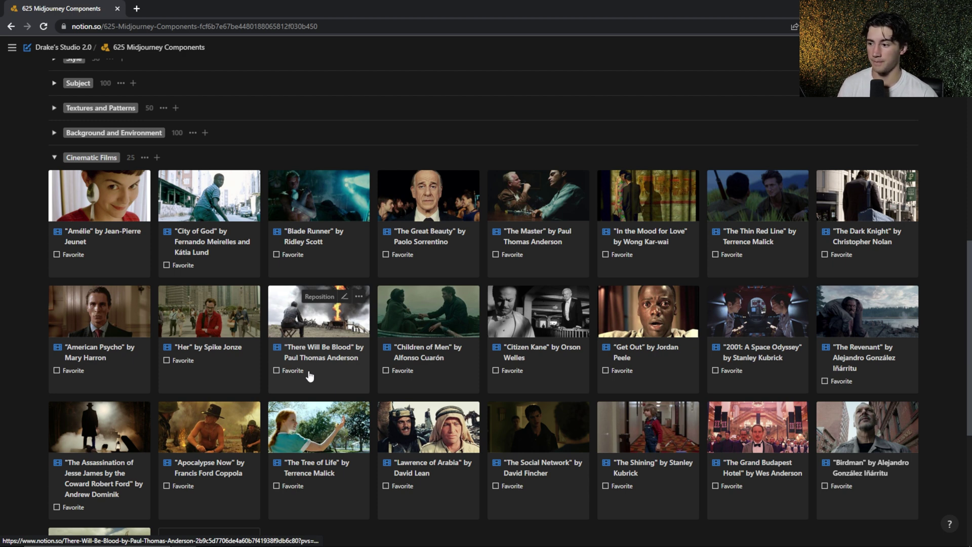
scroll(311, 382, down, 2)
scroll(319, 315, up, 4)
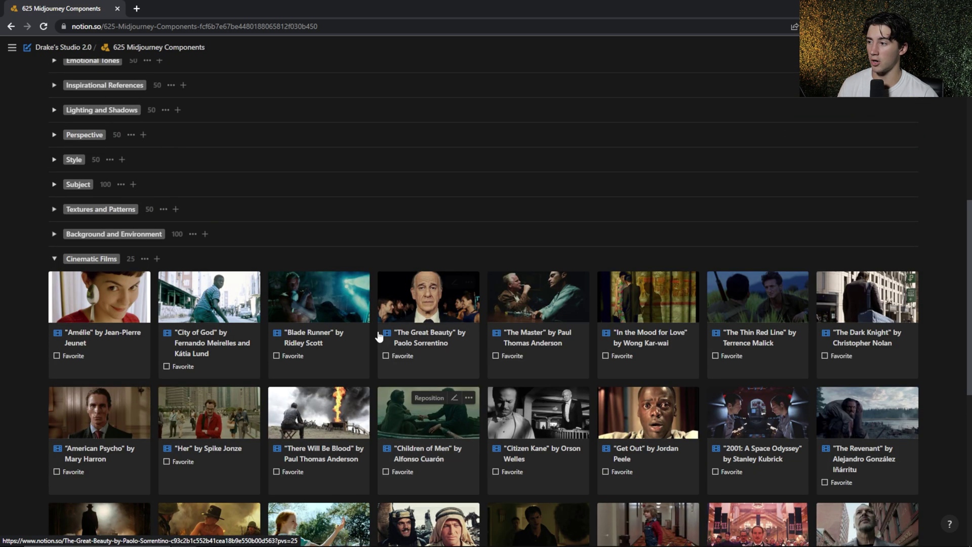
click(54, 259)
scroll(173, 303, up, 1)
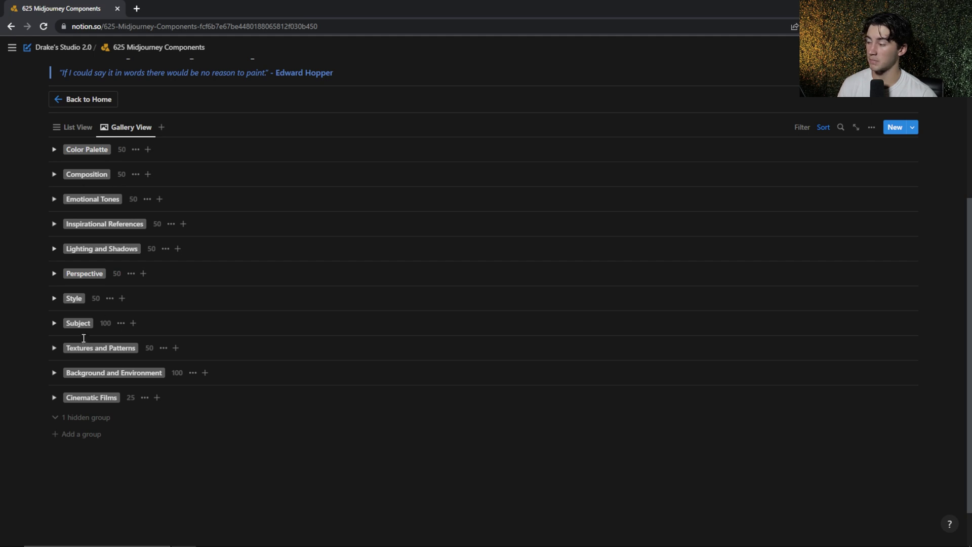
- Expand and browse the Subject component group, then collapse it
click(54, 325)
scroll(410, 353, down, 2)
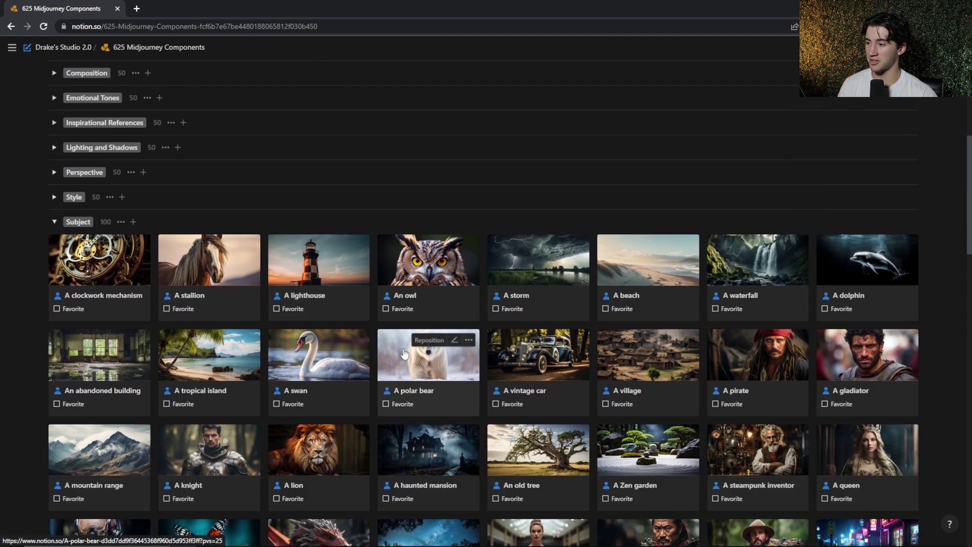
scroll(410, 353, down, 10)
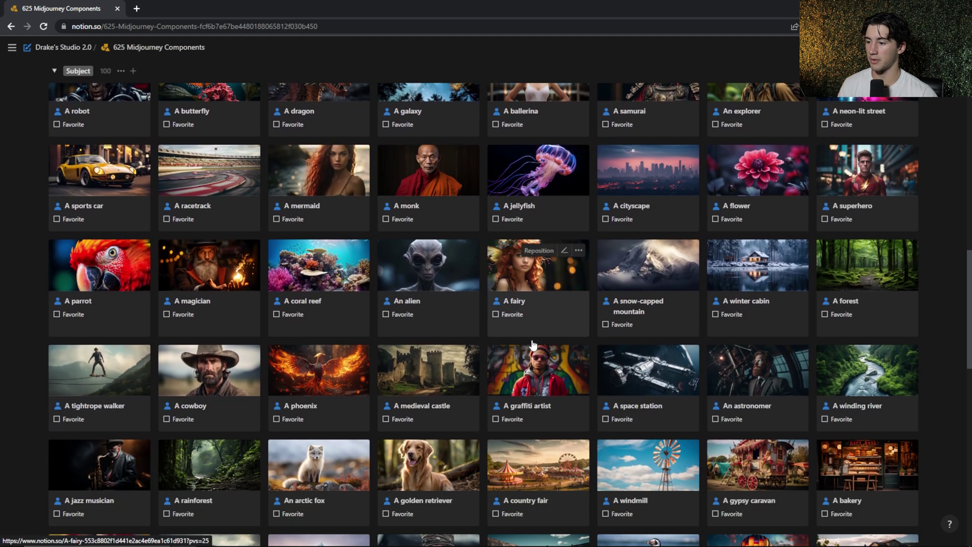
scroll(532, 344, up, 14)
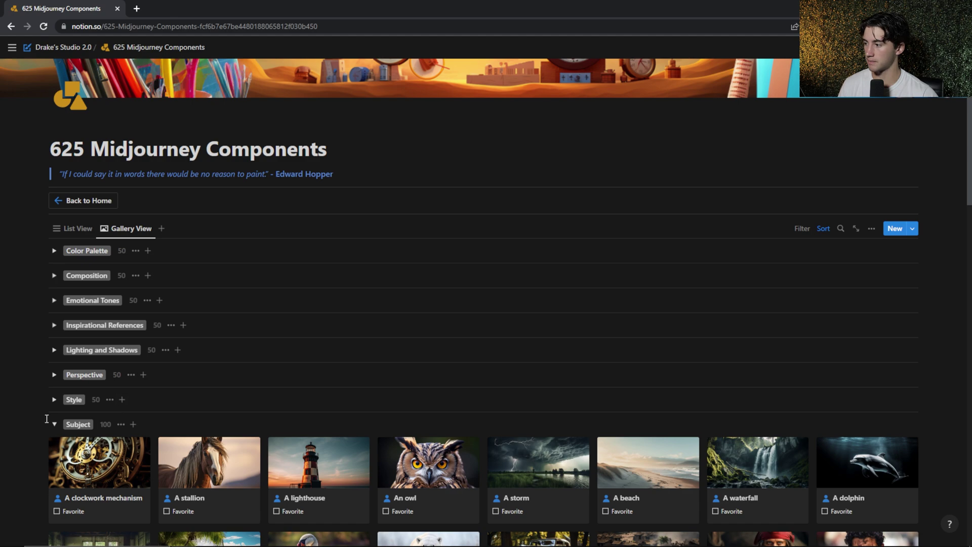
click(54, 424)
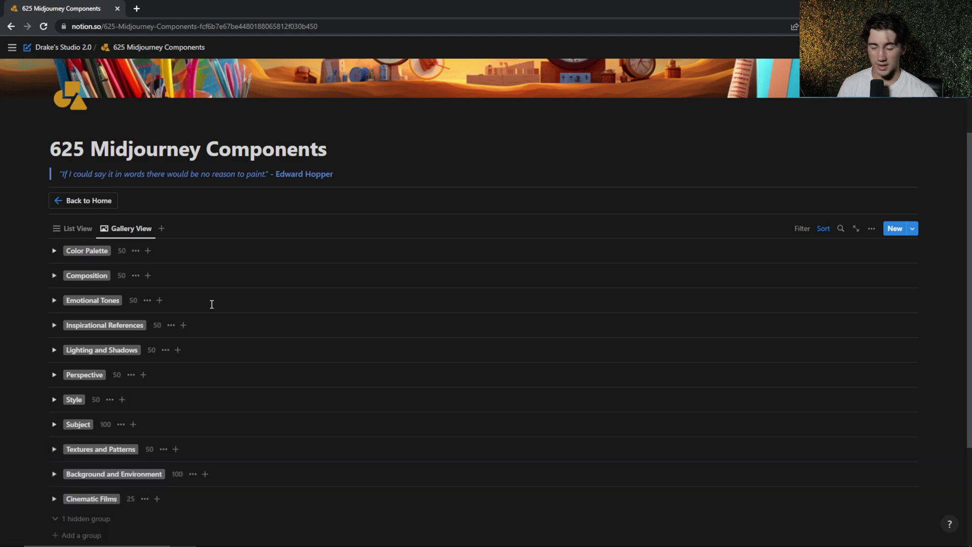
- Mark Bold complementary colors as a favorite in the Color Palette group
click(54, 251)
scroll(93, 332, down, 7)
scroll(152, 326, down, 8)
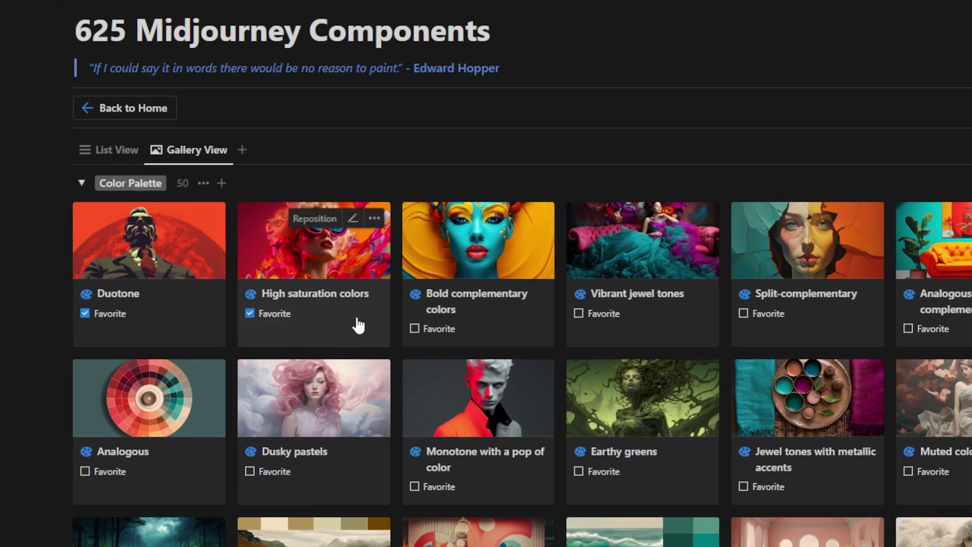
click(415, 328)
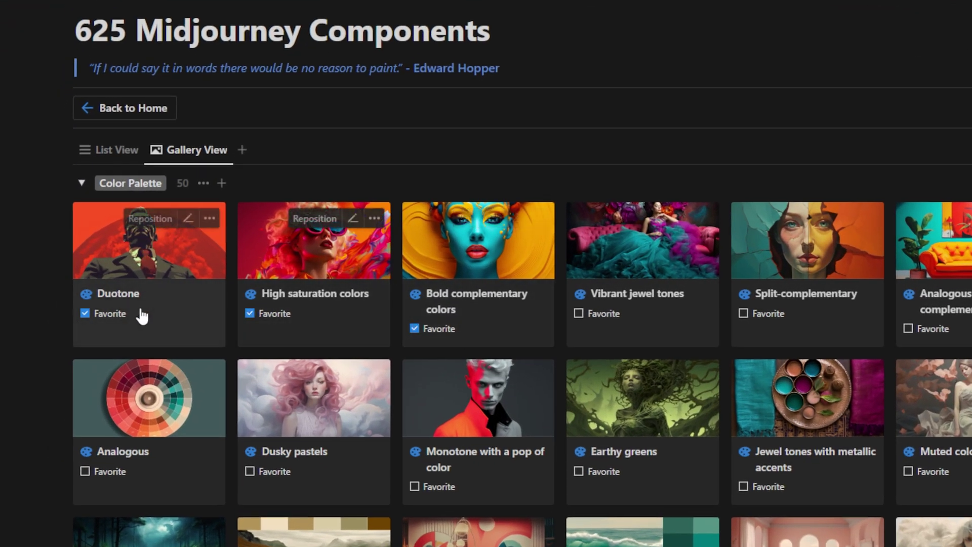
click(82, 184)
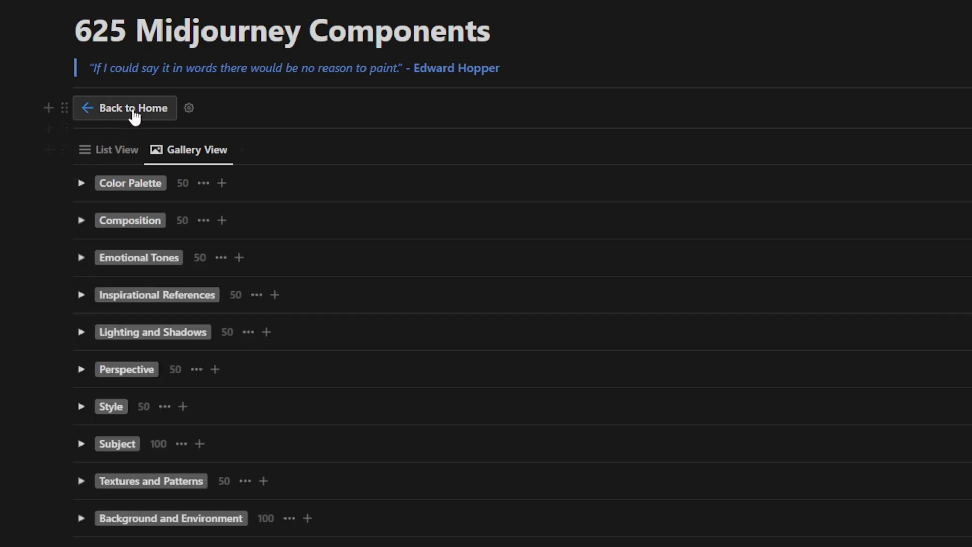
- On the homepage, show the favorited Color Palette items: Duotone, High saturation, Bold complementary colors
click(133, 110)
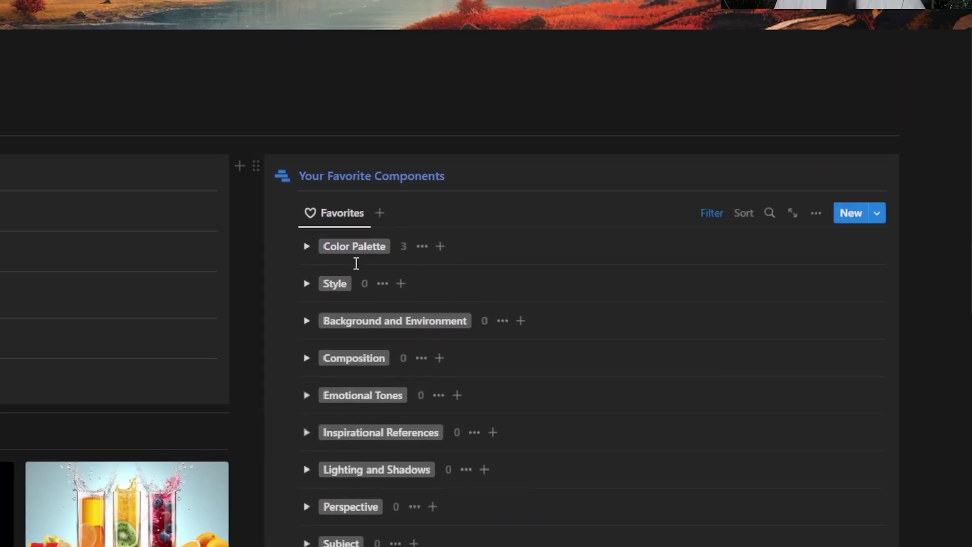
click(303, 246)
scroll(299, 249, down, 3)
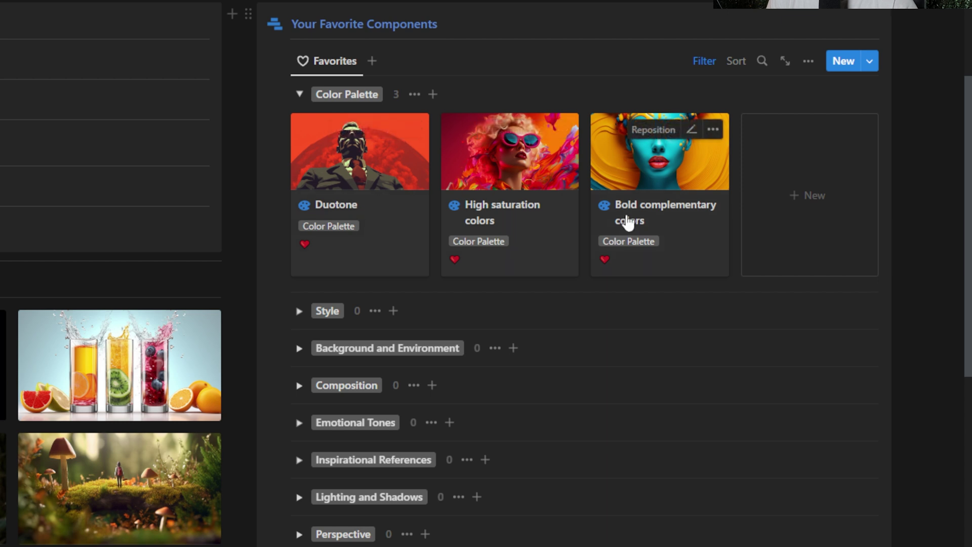
scroll(628, 222, up, 2)
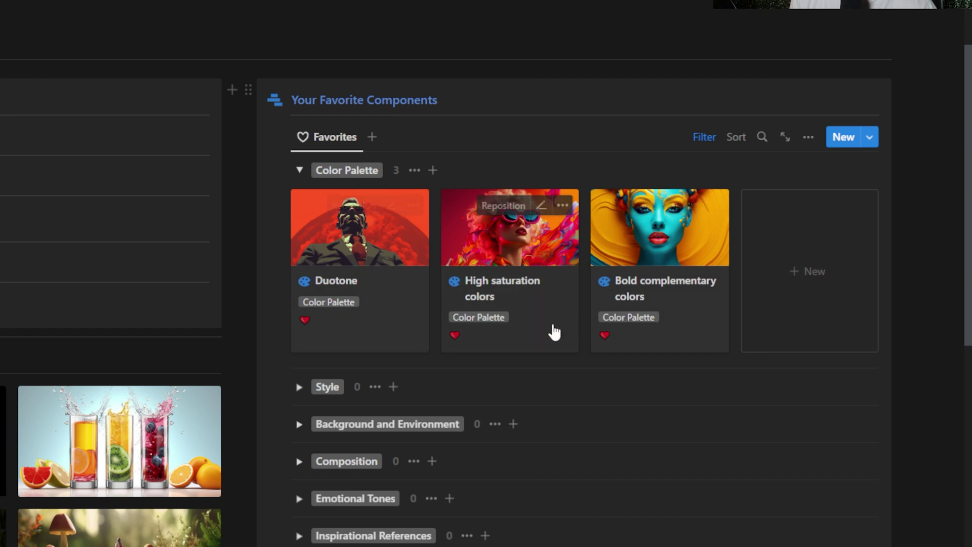
scroll(462, 249, down, 2)
scroll(458, 343, up, 2)
scroll(413, 288, down, 4)
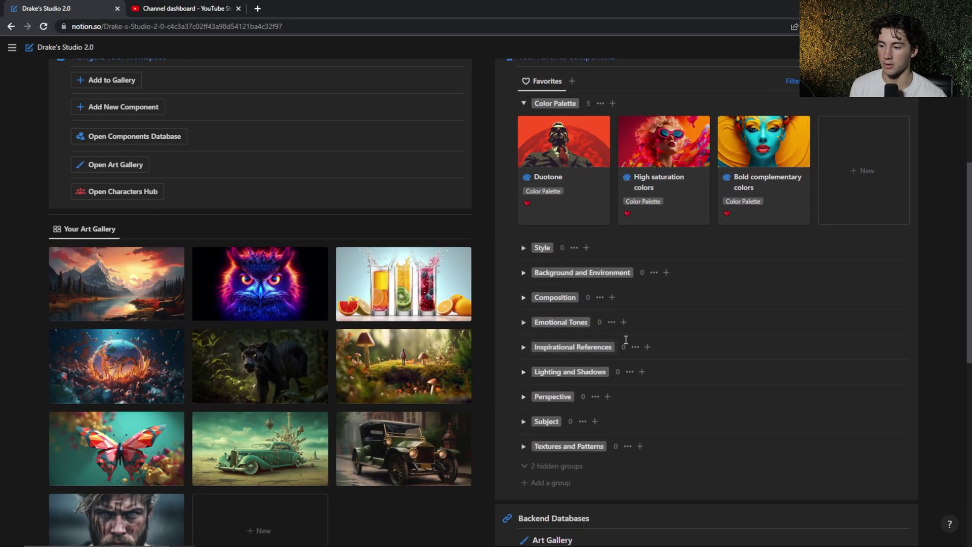
scroll(447, 372, up, 1)
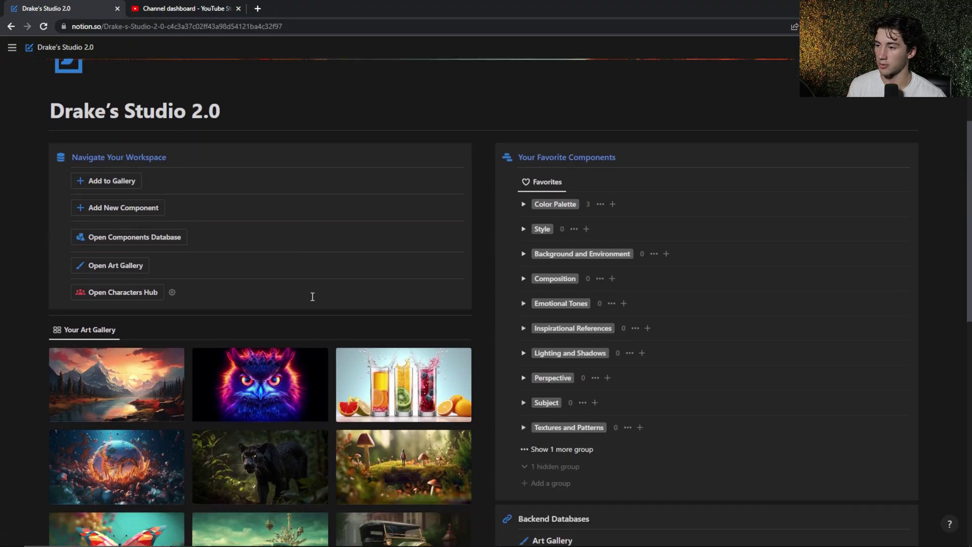
scroll(314, 295, down, 3)
scroll(278, 264, up, 3)
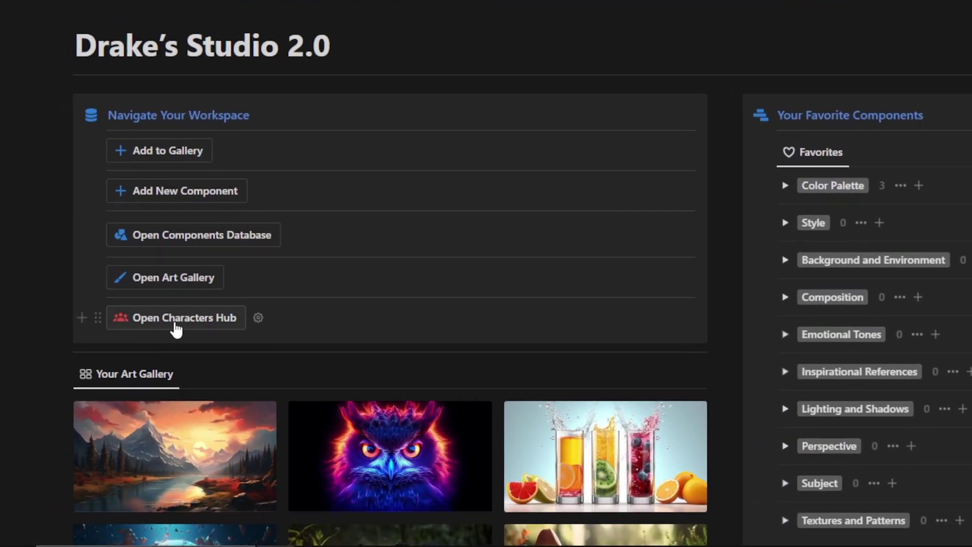
click(192, 323)
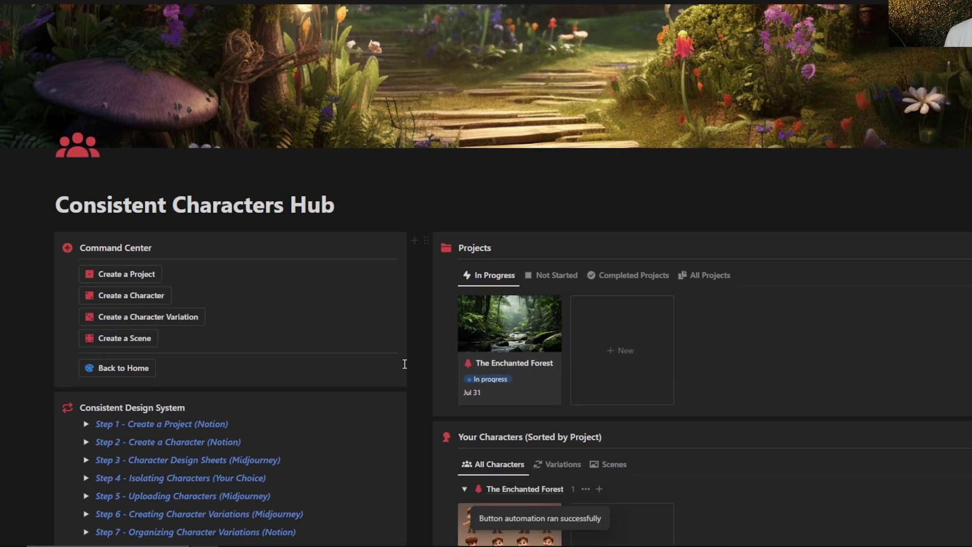
scroll(590, 375, up, 3)
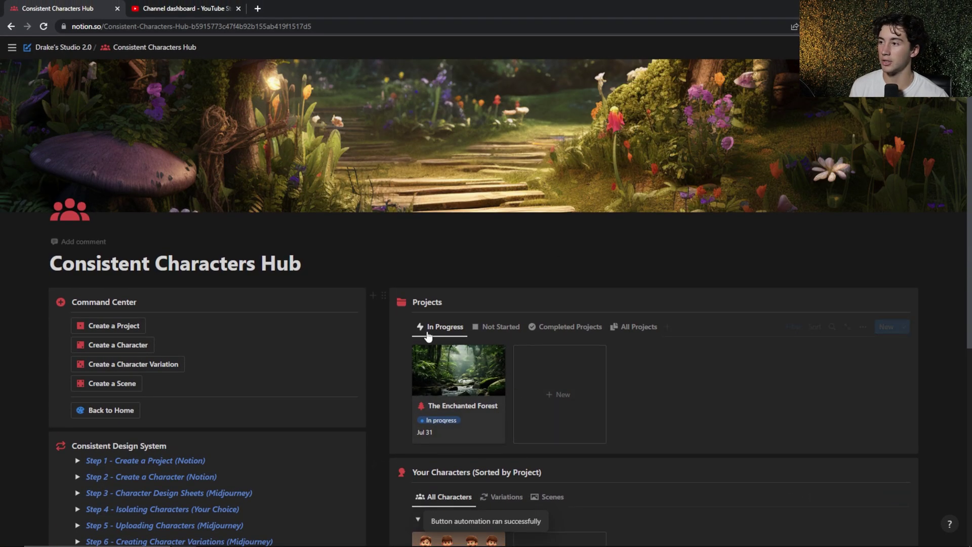
scroll(552, 329, down, 1)
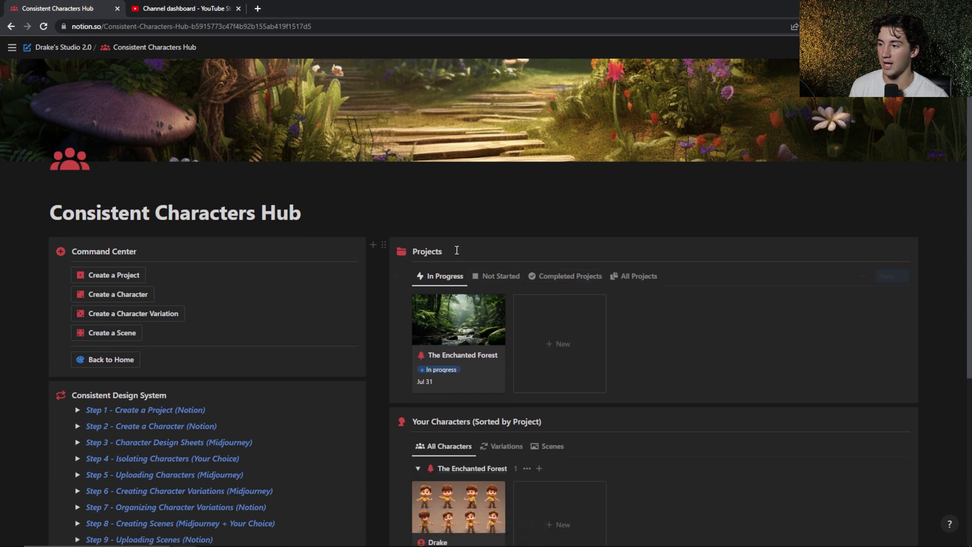
drag(446, 252, 405, 253)
scroll(406, 253, down, 2)
drag(541, 321, 419, 320)
click(456, 320)
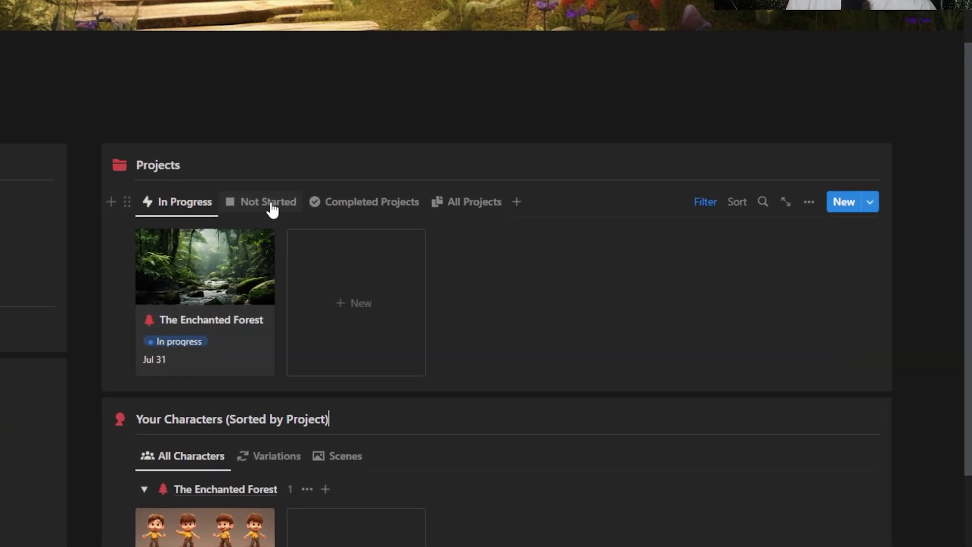
click(501, 176)
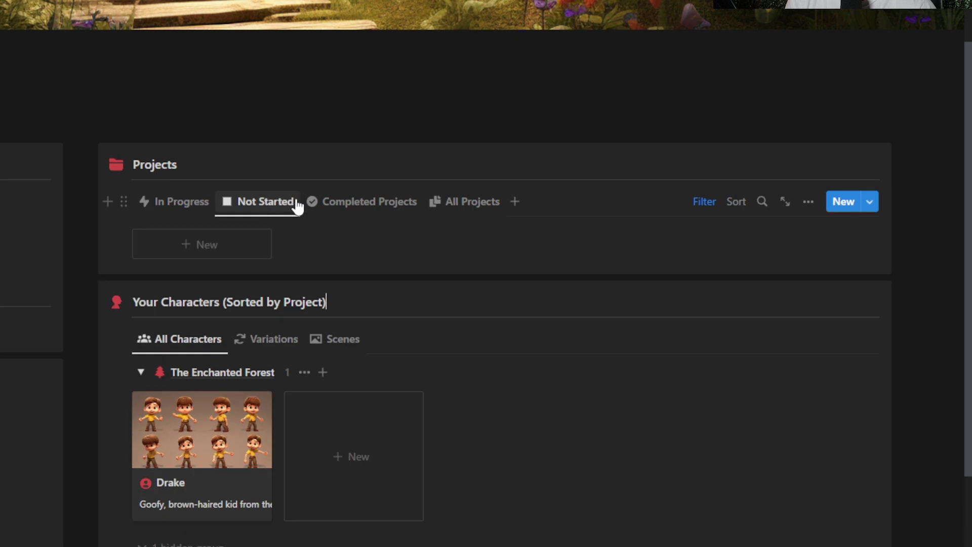
click(366, 209)
click(472, 202)
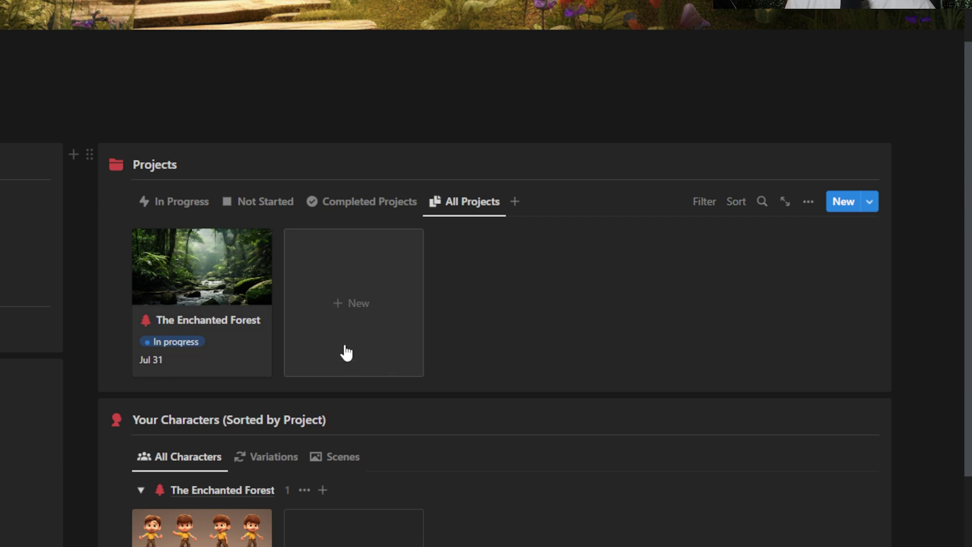
click(248, 334)
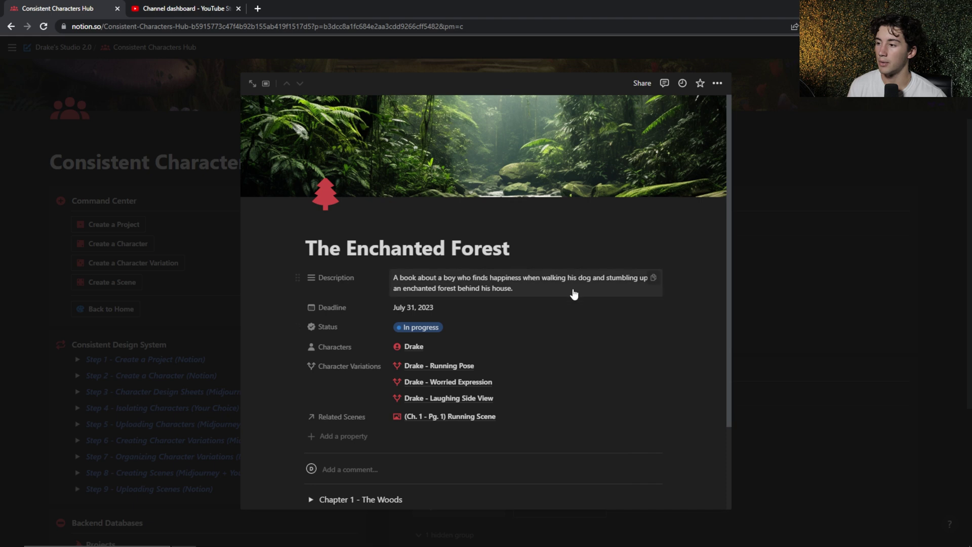
scroll(413, 286, down, 2)
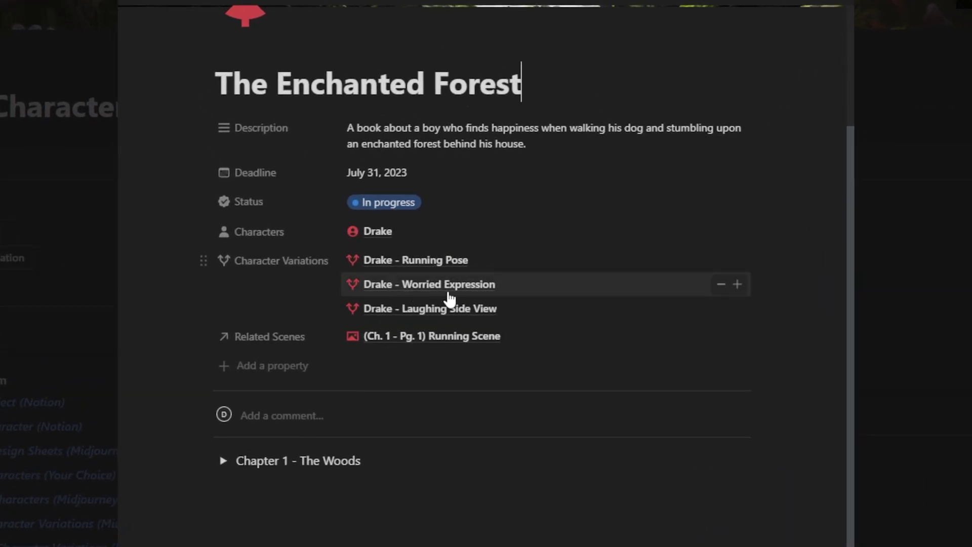
click(490, 290)
scroll(519, 311, down, 3)
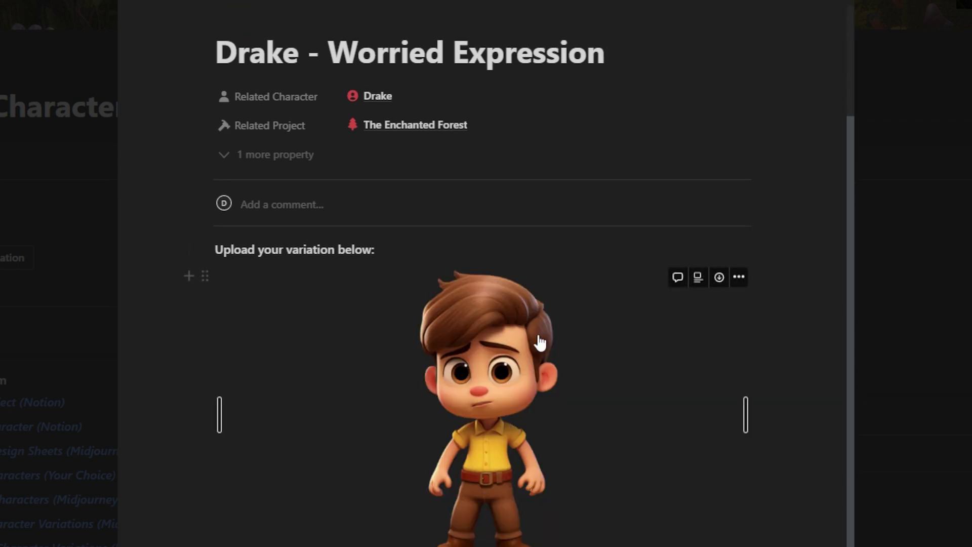
click(739, 278)
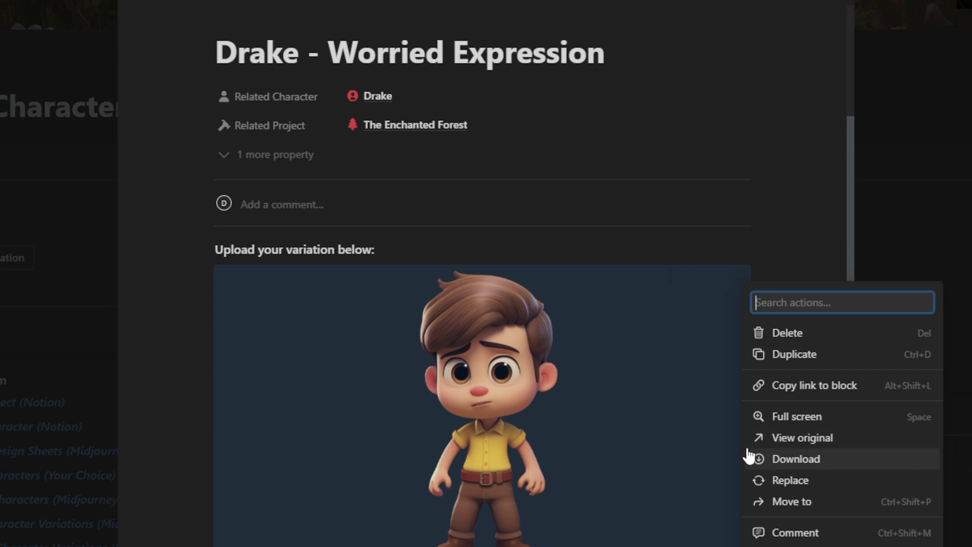
click(389, 249)
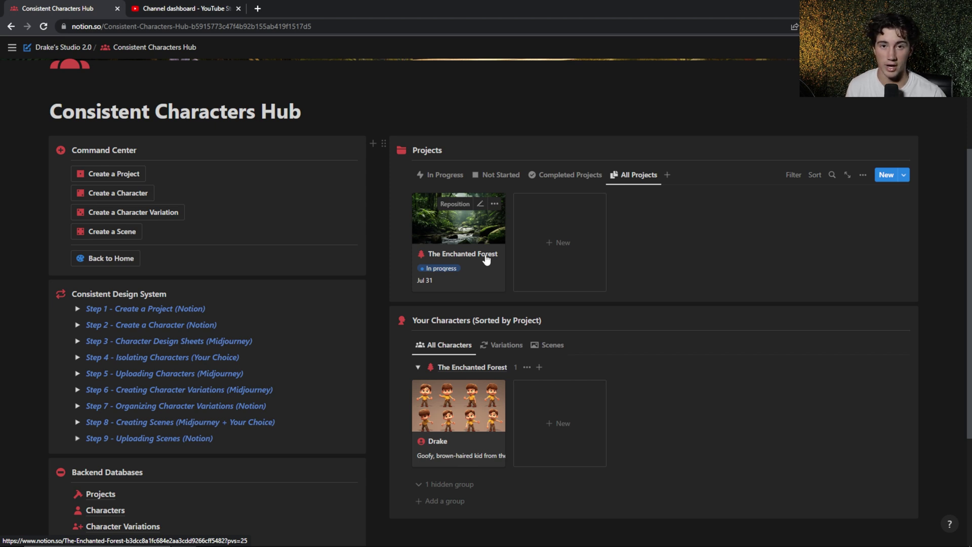
scroll(498, 340, down, 1)
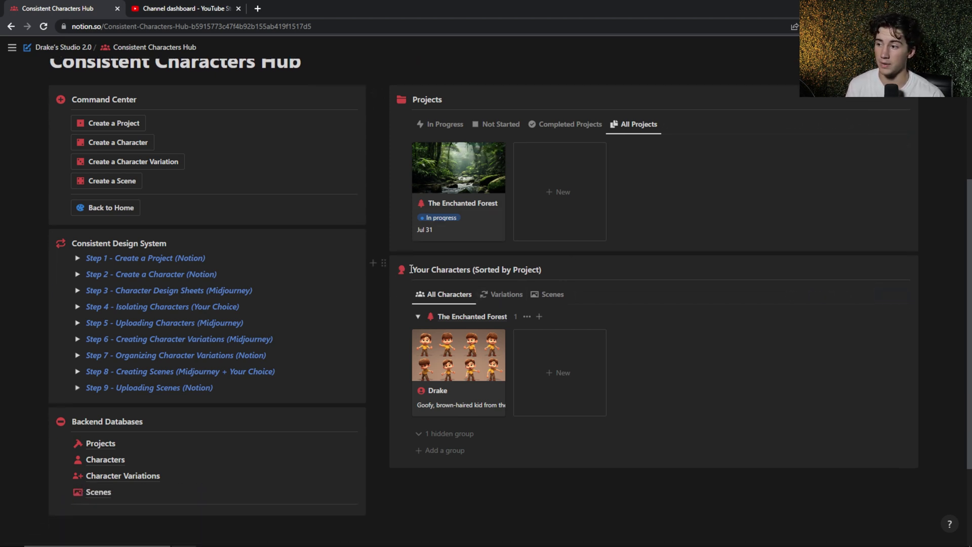
drag(410, 267, 489, 273)
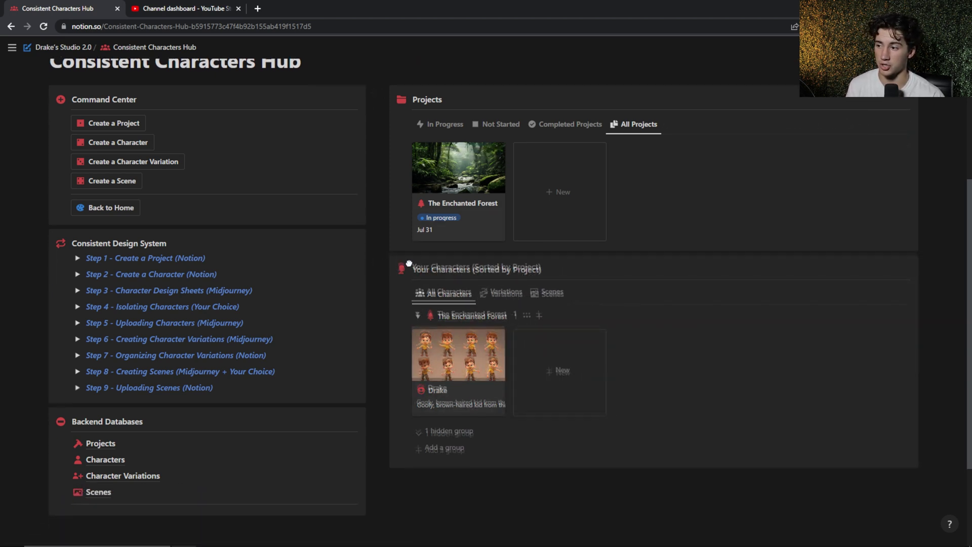
click(478, 298)
click(638, 359)
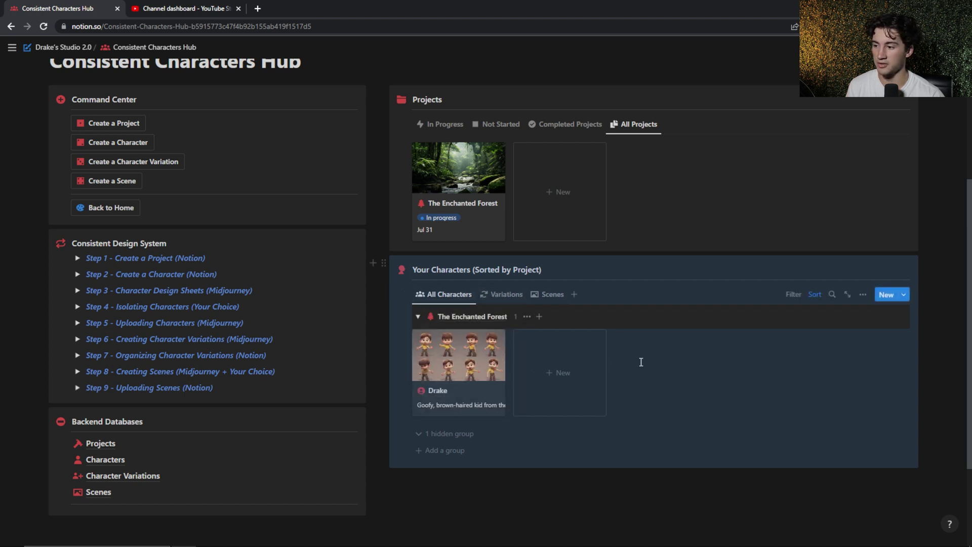
click(640, 362)
click(460, 387)
scroll(490, 398, down, 5)
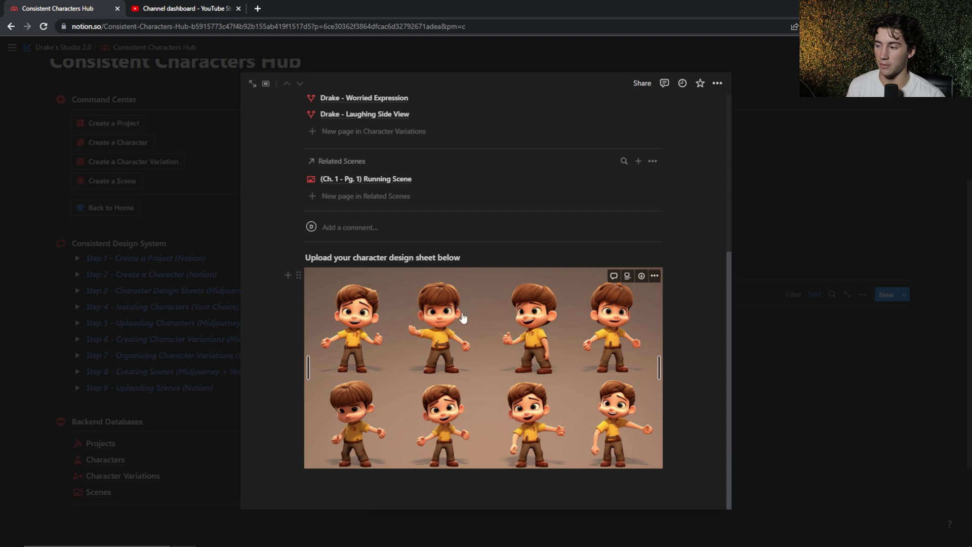
click(792, 314)
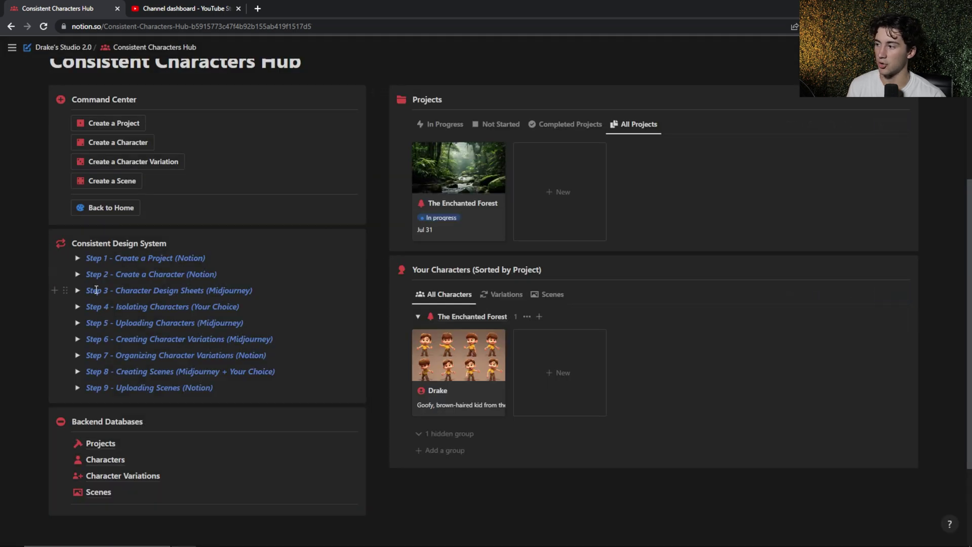
click(77, 290)
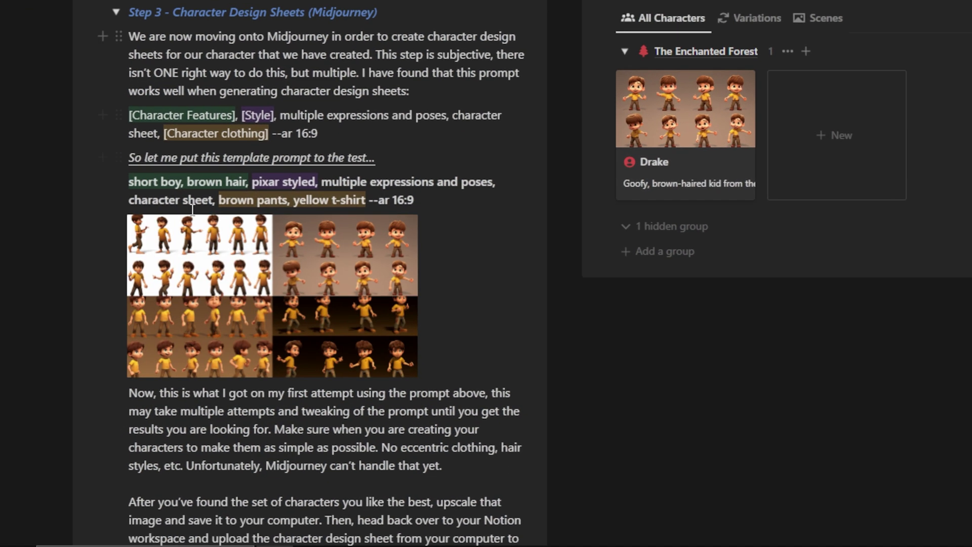
scroll(354, 152, up, 3)
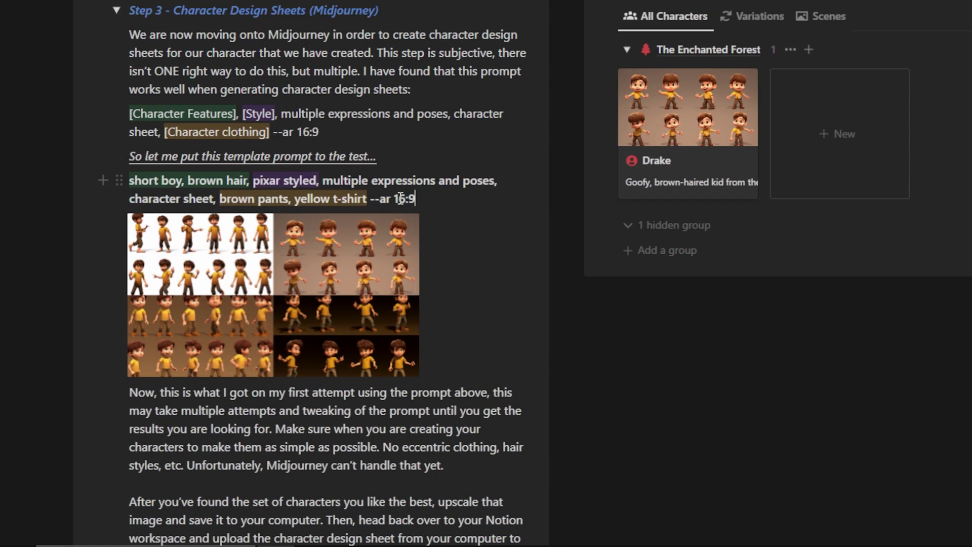
drag(420, 198, 144, 180)
click(461, 205)
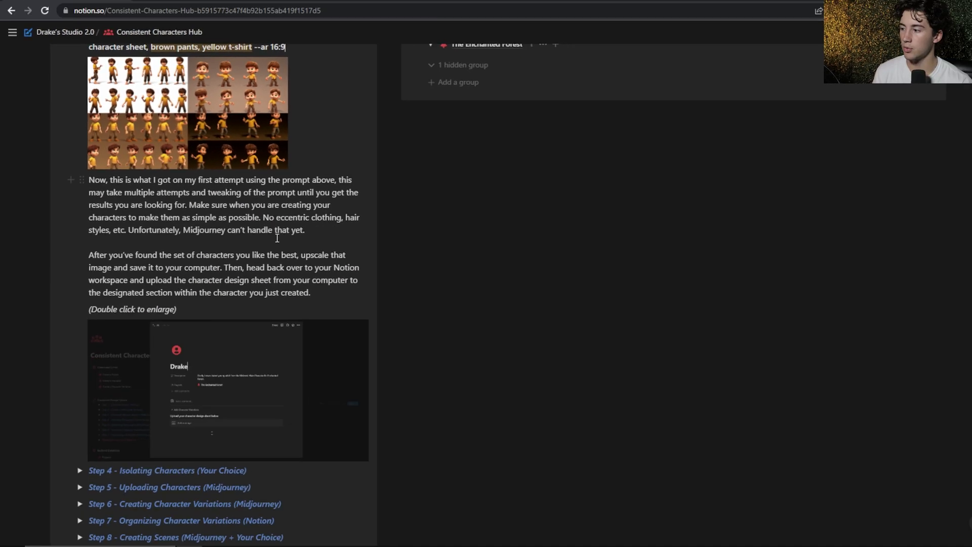
scroll(97, 292, up, 10)
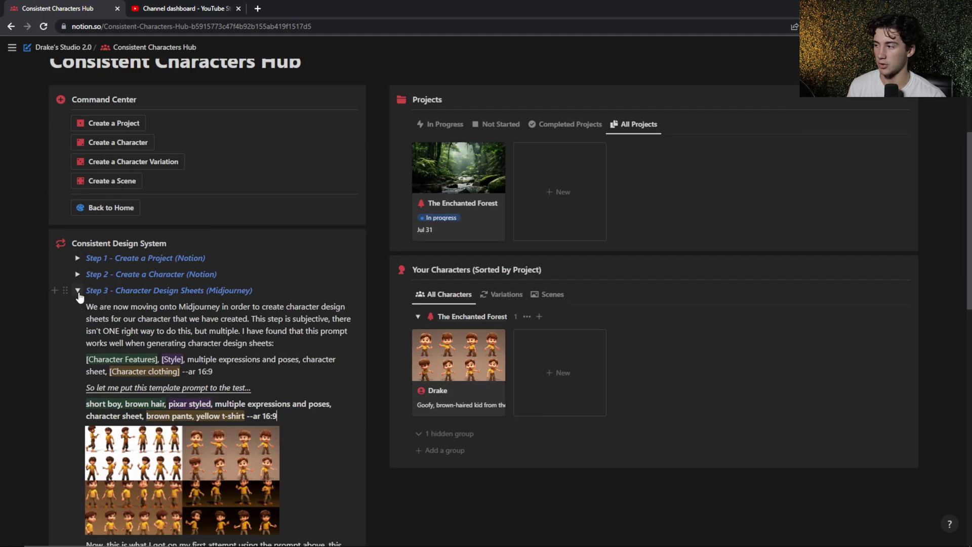
click(78, 291)
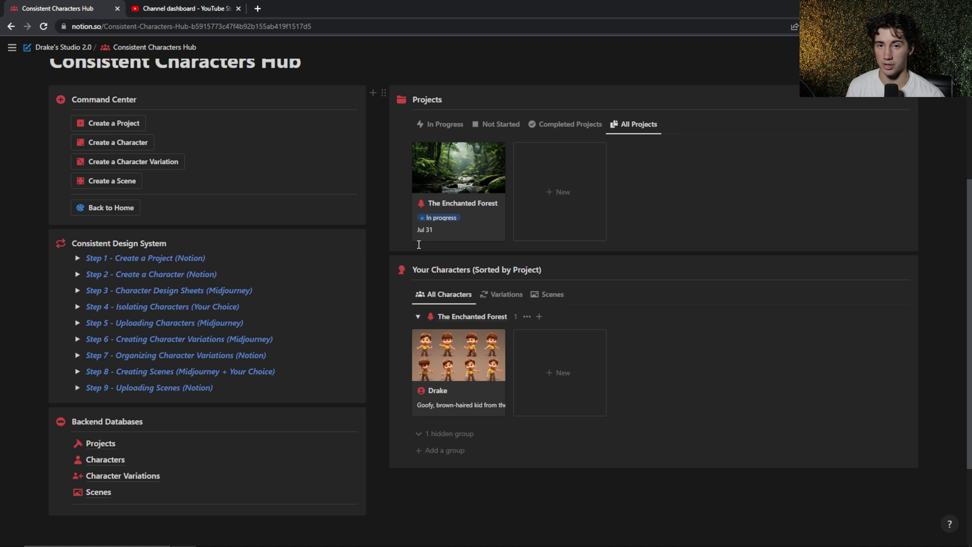
- View the board's Variations, switch to Scenes, and open the (Ch. 1 - Pg. 1) Running Scene page
click(507, 295)
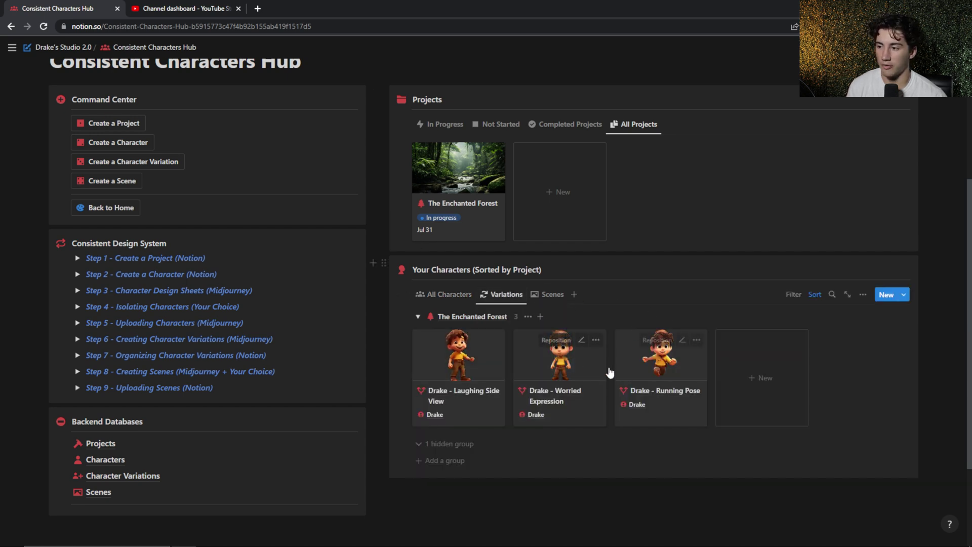
scroll(599, 377, down, 1)
scroll(599, 376, up, 1)
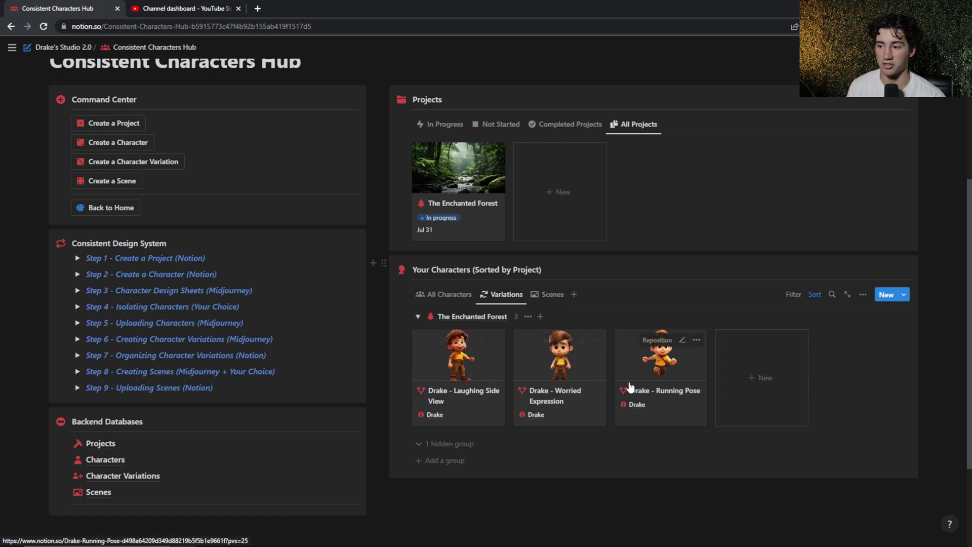
click(557, 299)
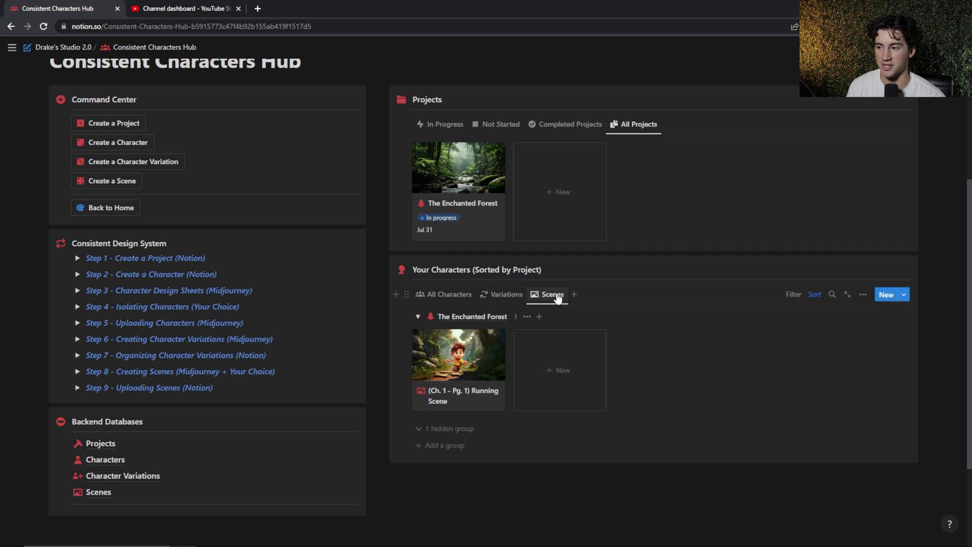
click(484, 385)
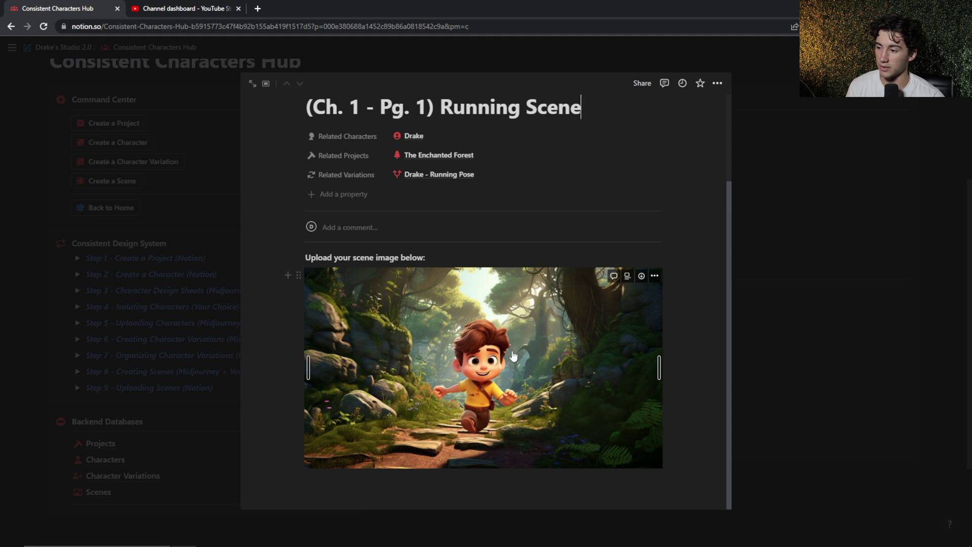
- Close the Running Scene page, then open and close the running-pose variation
click(754, 265)
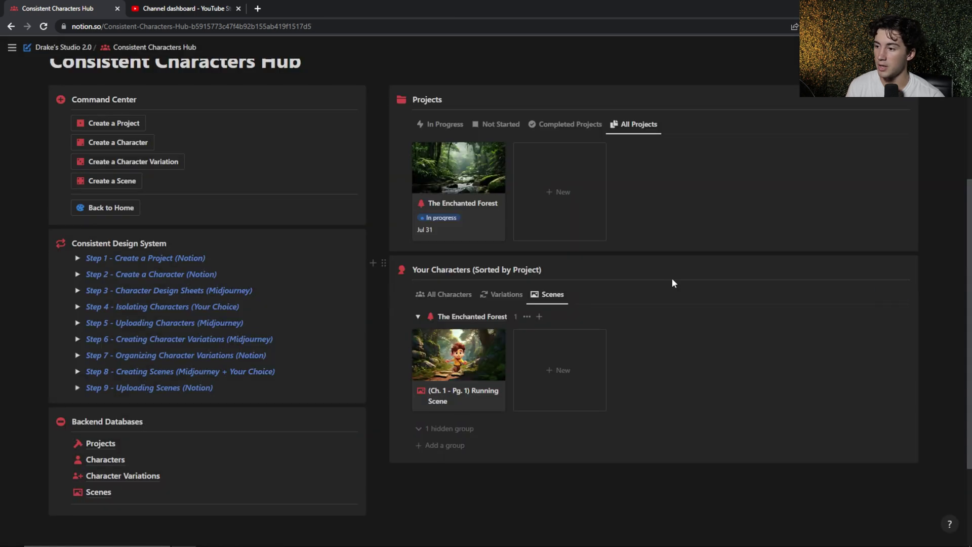
click(507, 296)
click(658, 400)
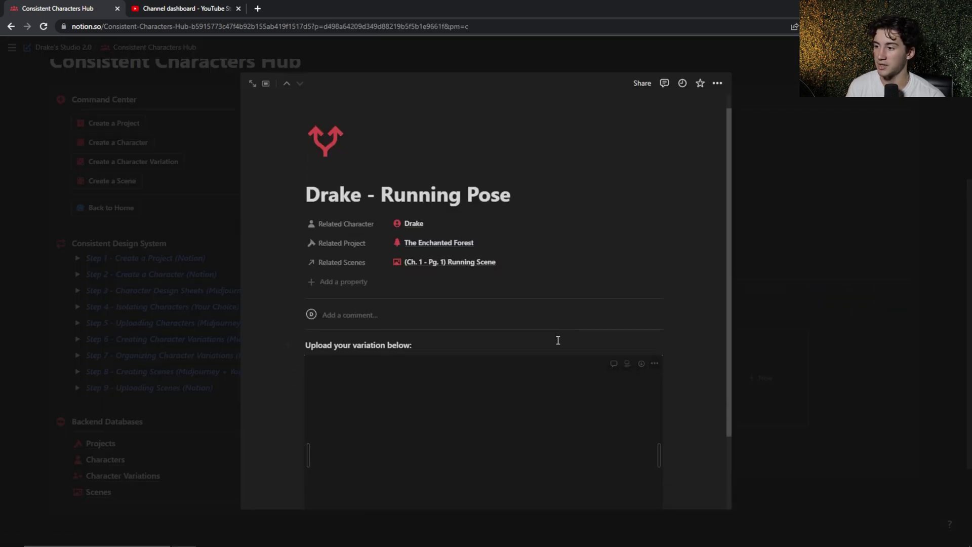
scroll(469, 290, down, 2)
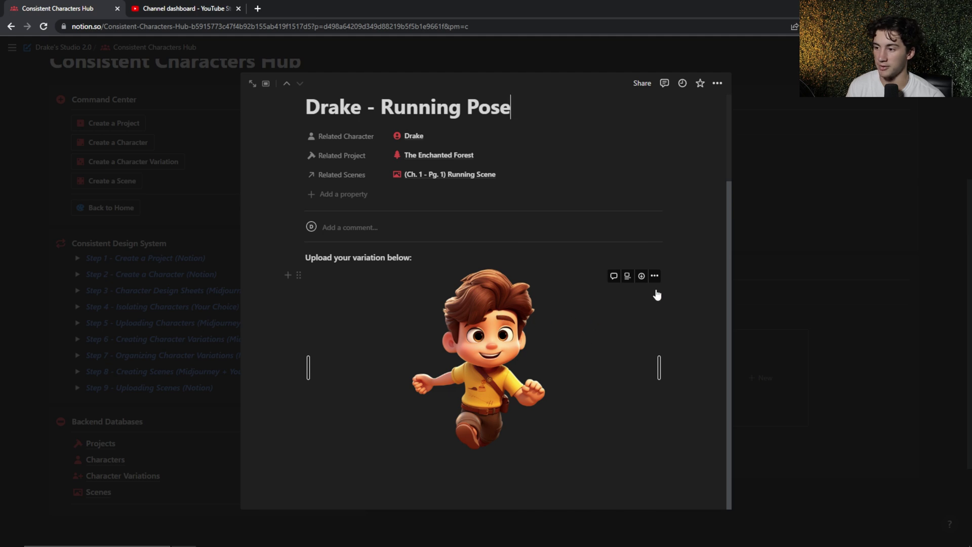
click(734, 285)
- Open and dismiss the actions menu for the project-creation block
right_click(117, 278)
click(261, 280)
click(482, 250)
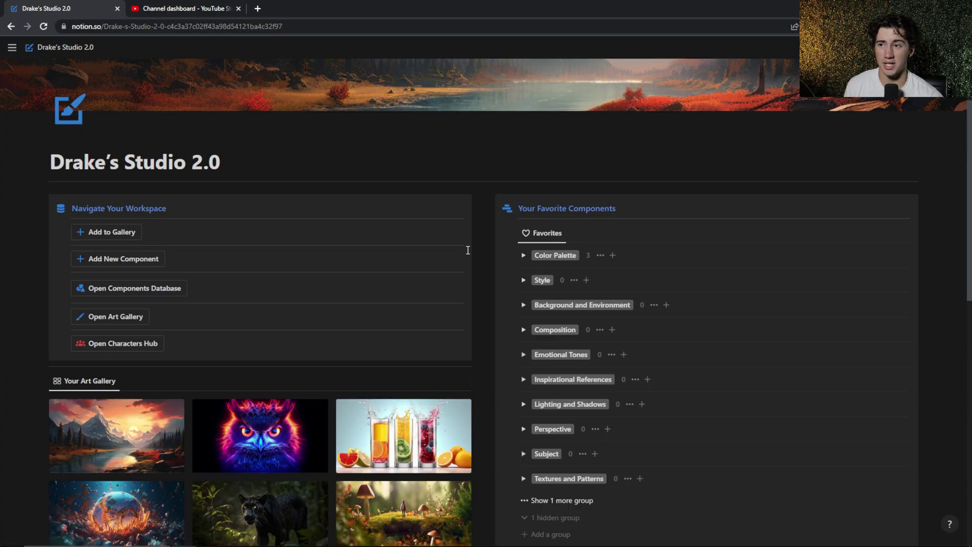
- Expand the Realistic Portrait (Close-Up) template and select its entire prompt text
scroll(468, 250, down, 10)
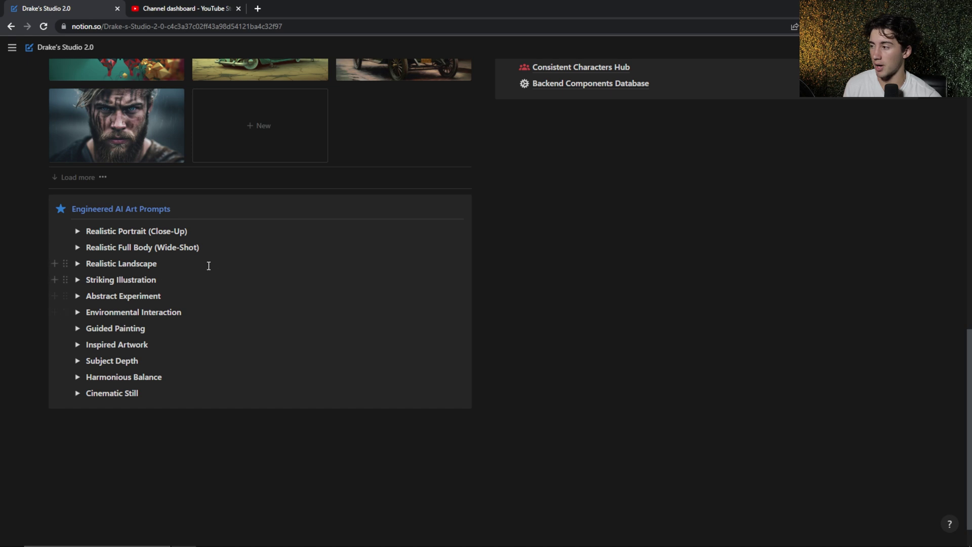
scroll(274, 286, up, 1)
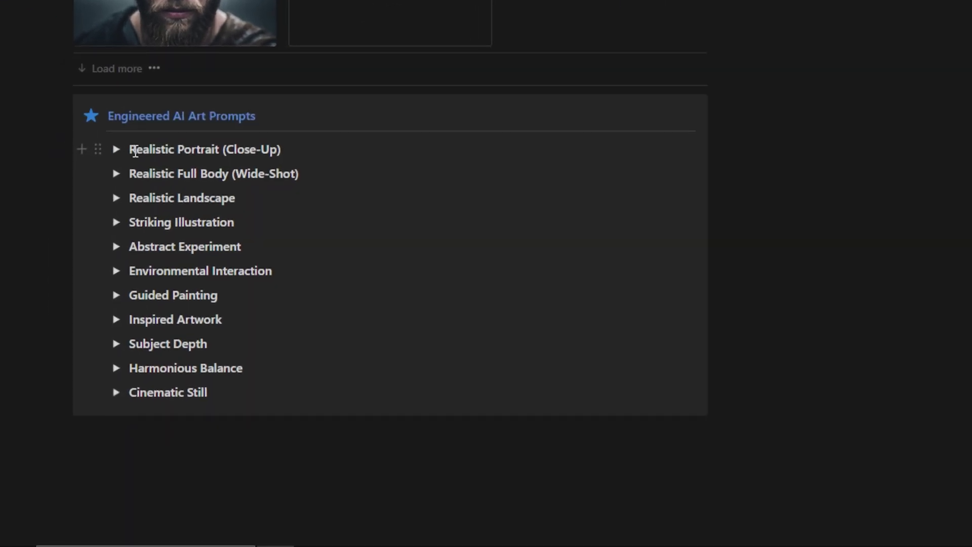
click(115, 150)
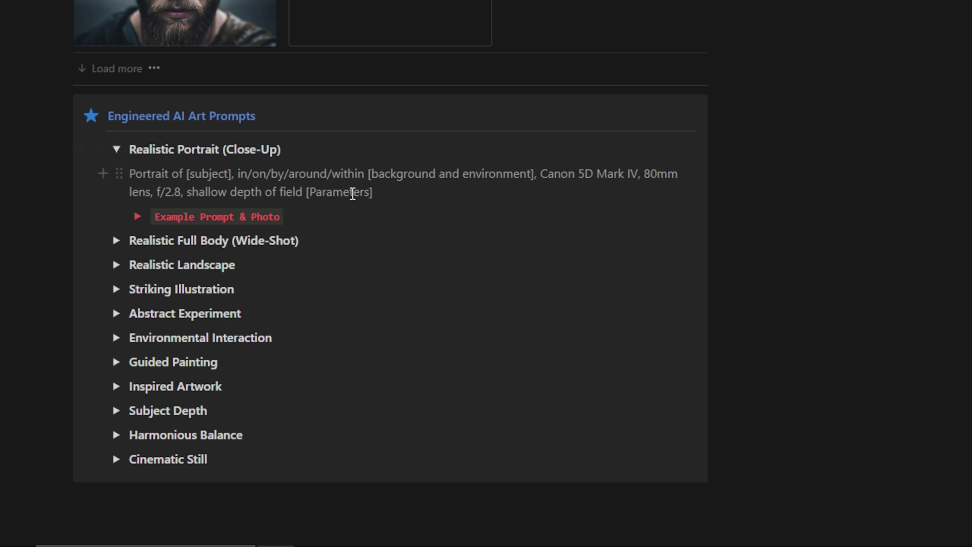
drag(382, 197, 123, 176)
key(ctrl+c)
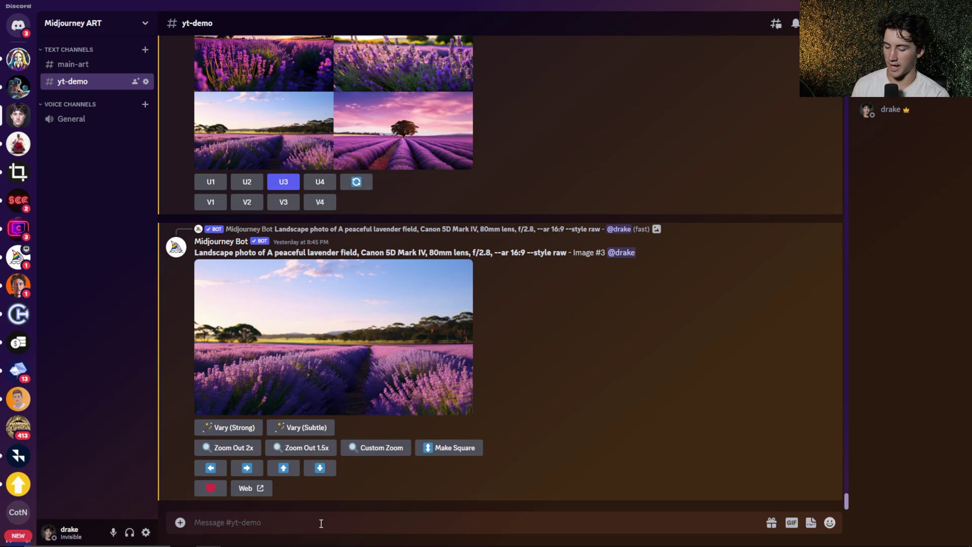
- Start a /imagine command and paste the portrait template prompt
text(/im)
key(Tab)
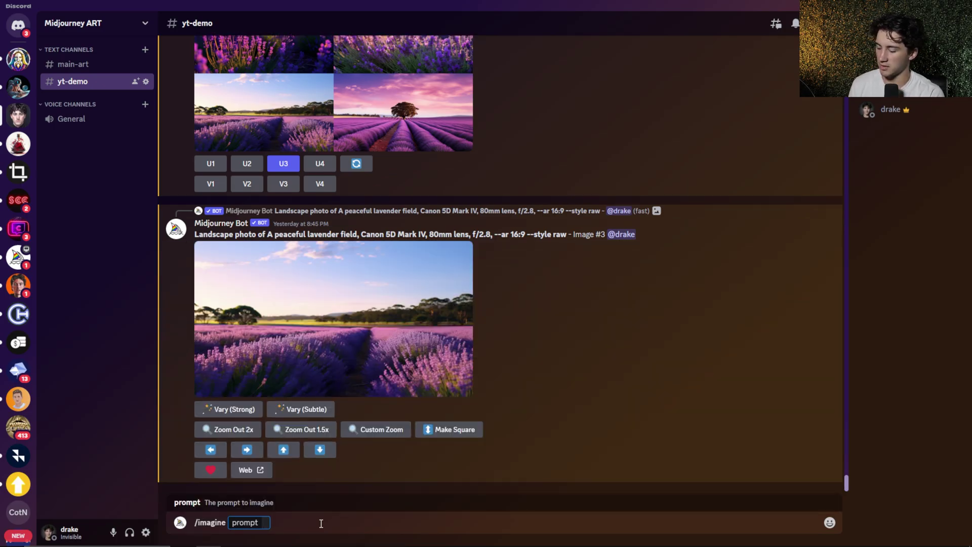
key(ctrl+v)
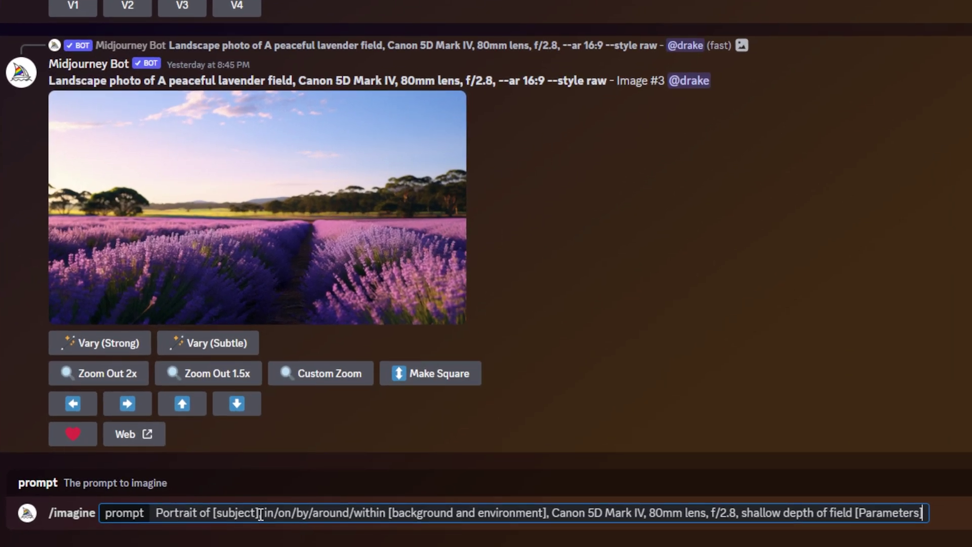
- Highlight the [subject] and [background and environment] placeholders in the prompt
drag(335, 522, 317, 521)
drag(233, 512, 215, 511)
drag(390, 513, 548, 513)
click(244, 513)
drag(261, 512, 229, 515)
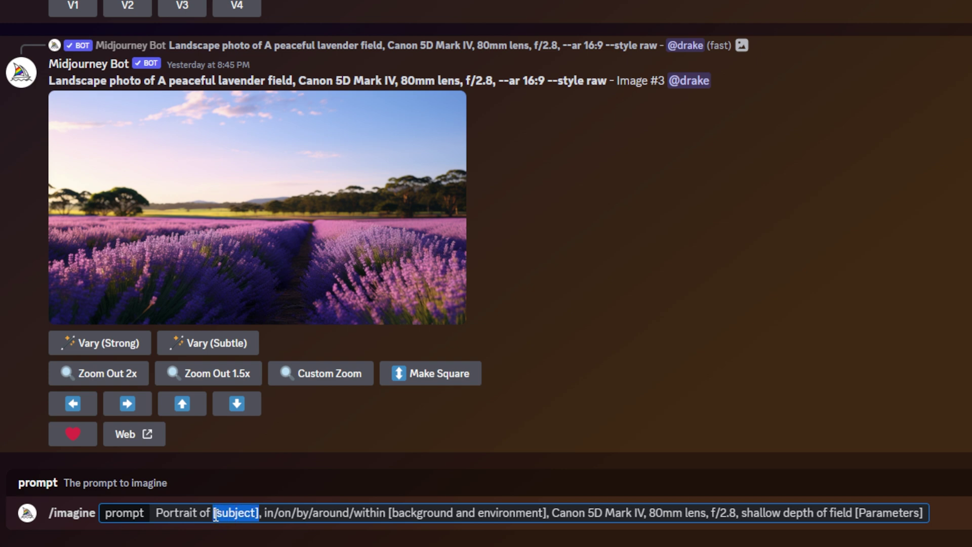
click(259, 513)
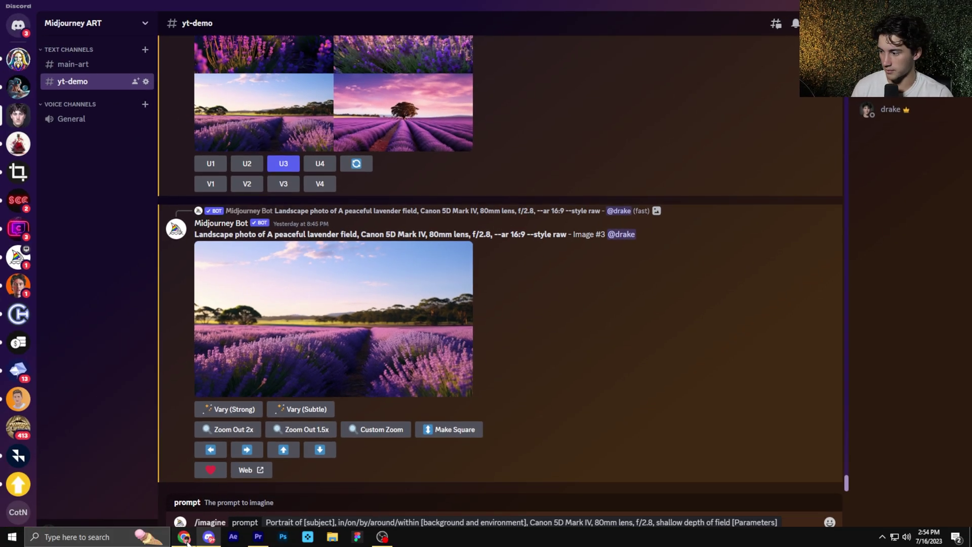
- In Notion, open the 625 Midjourney Components database and expand the Subject group
click(184, 538)
scroll(250, 314, up, 3)
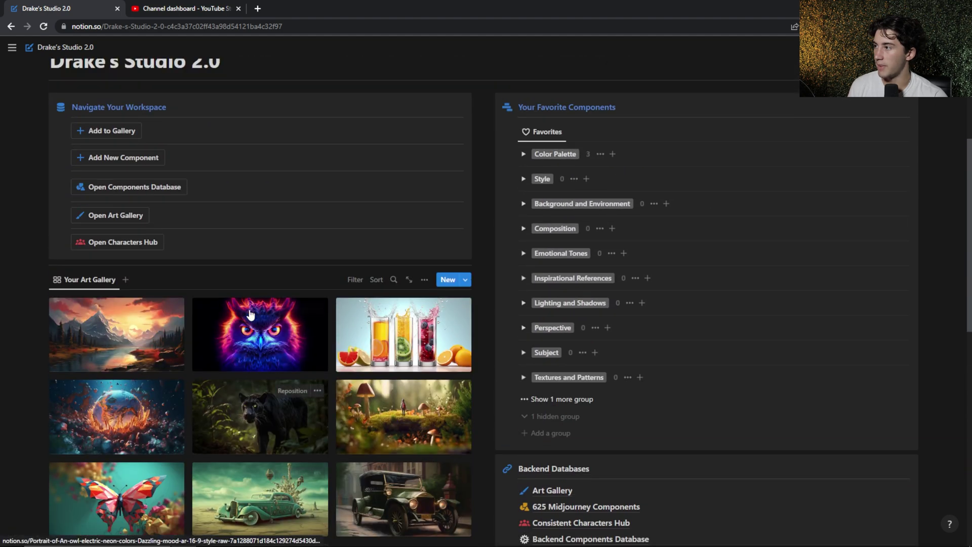
click(124, 187)
scroll(152, 203, down, 2)
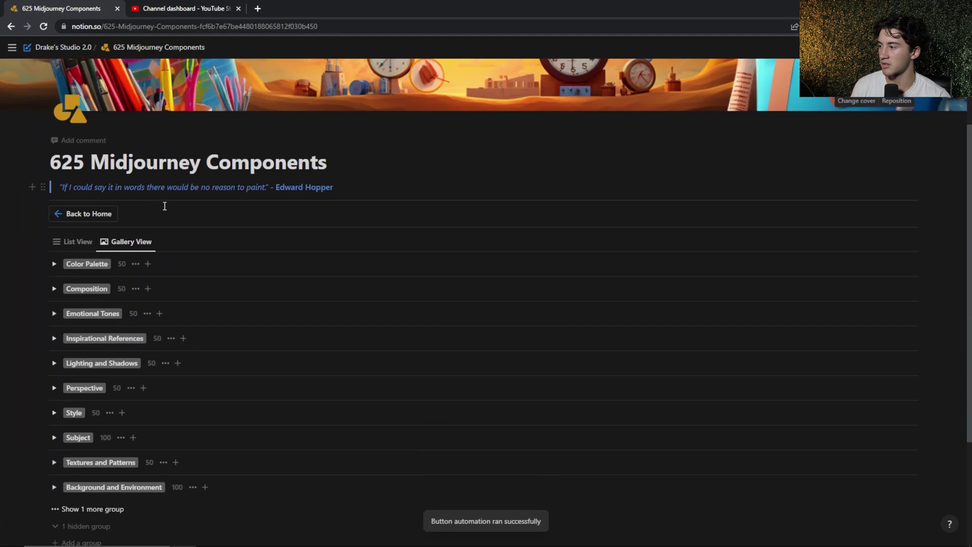
scroll(122, 253, down, 2)
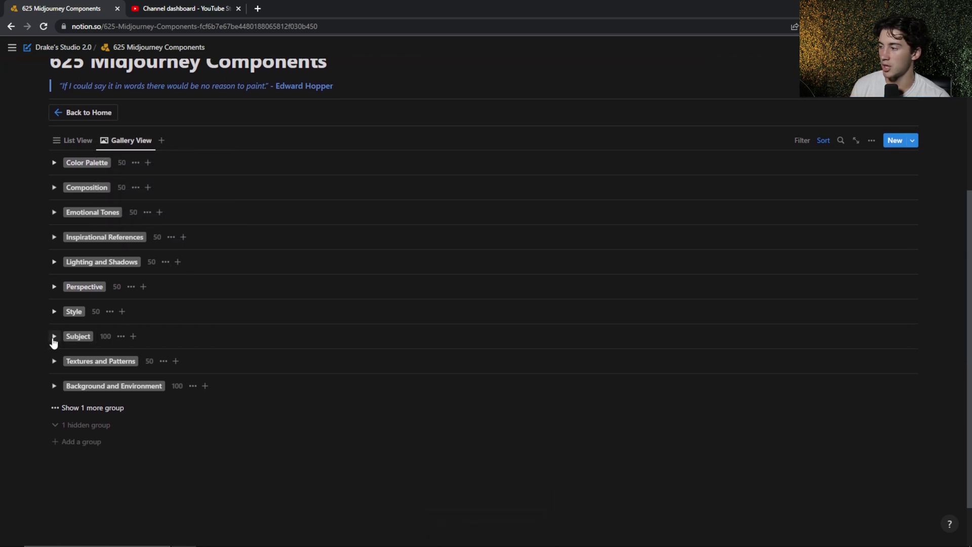
click(54, 337)
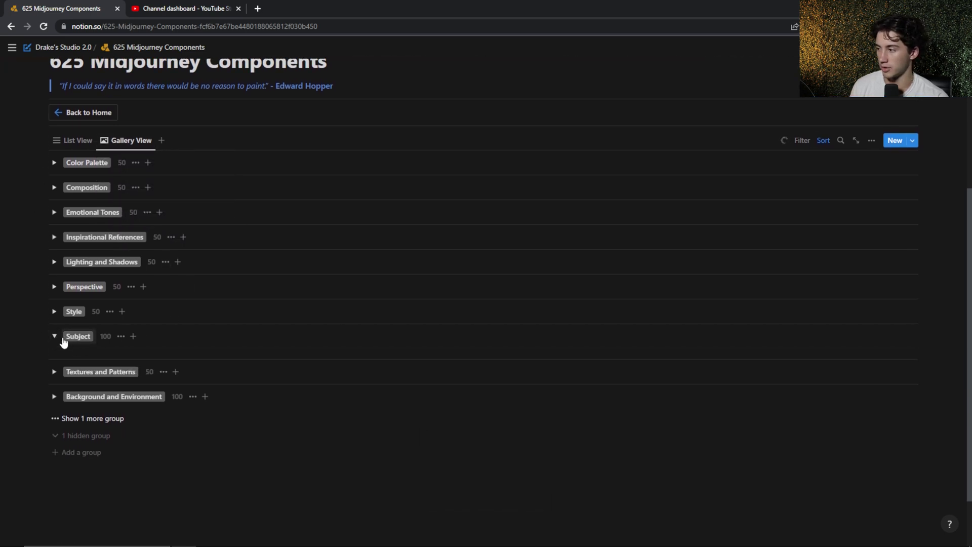
- Open the A monk component and select its title for copying
scroll(101, 343, down, 1)
scroll(101, 343, down, 5)
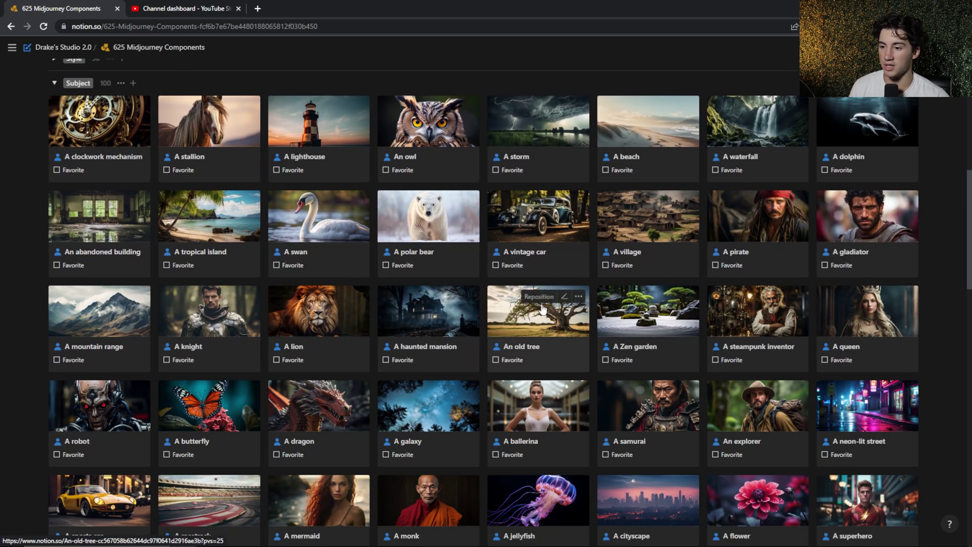
scroll(518, 394, down, 4)
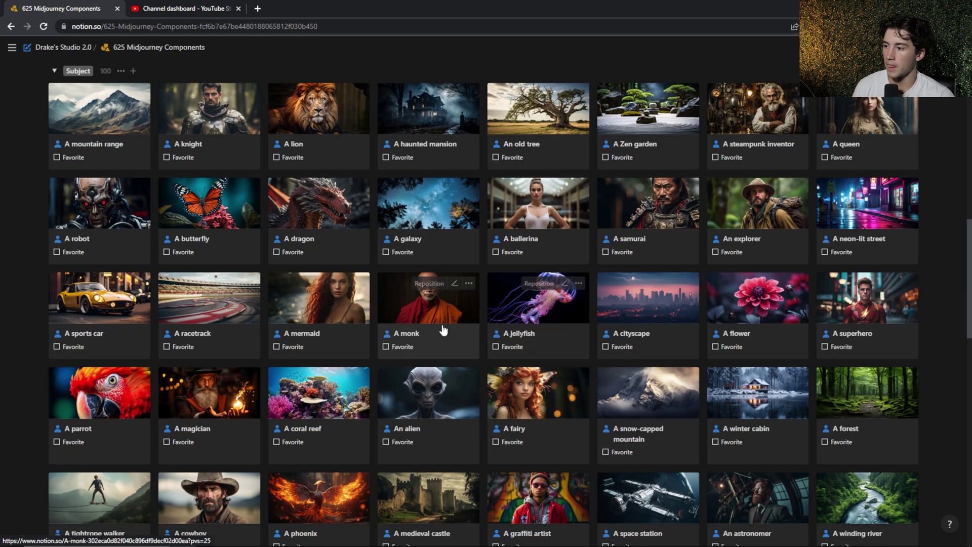
click(453, 323)
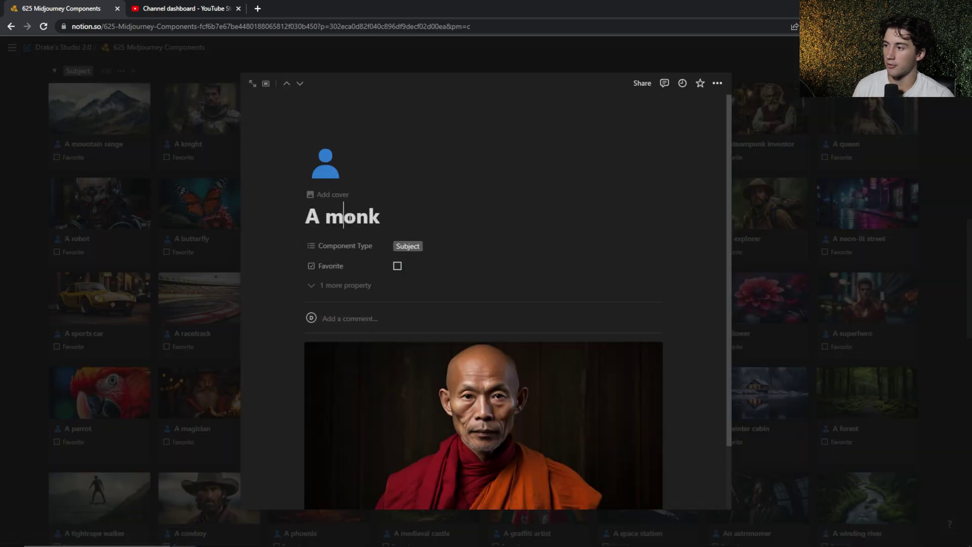
triple_click(343, 218)
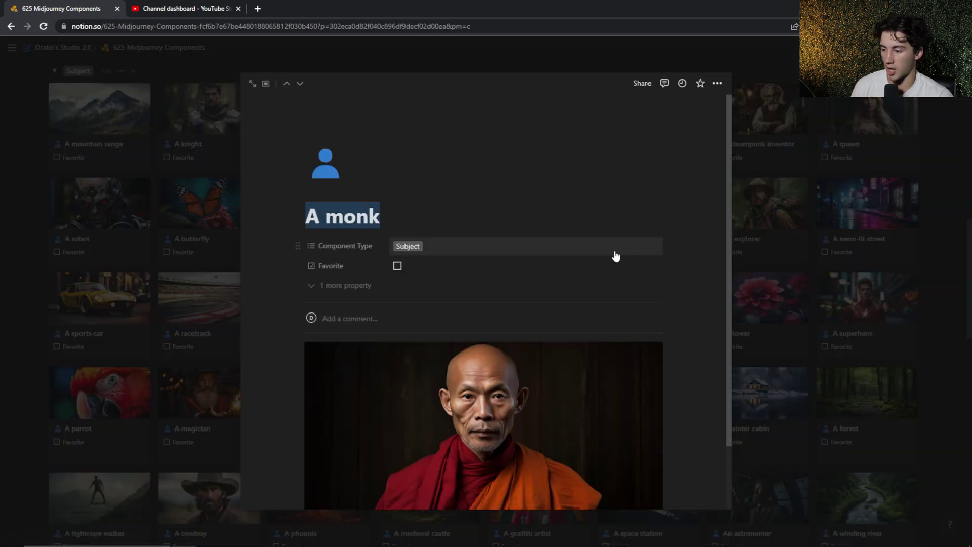
- Replace '[subject],' in the Discord prompt with 'A monk,'
click(924, 226)
click(208, 537)
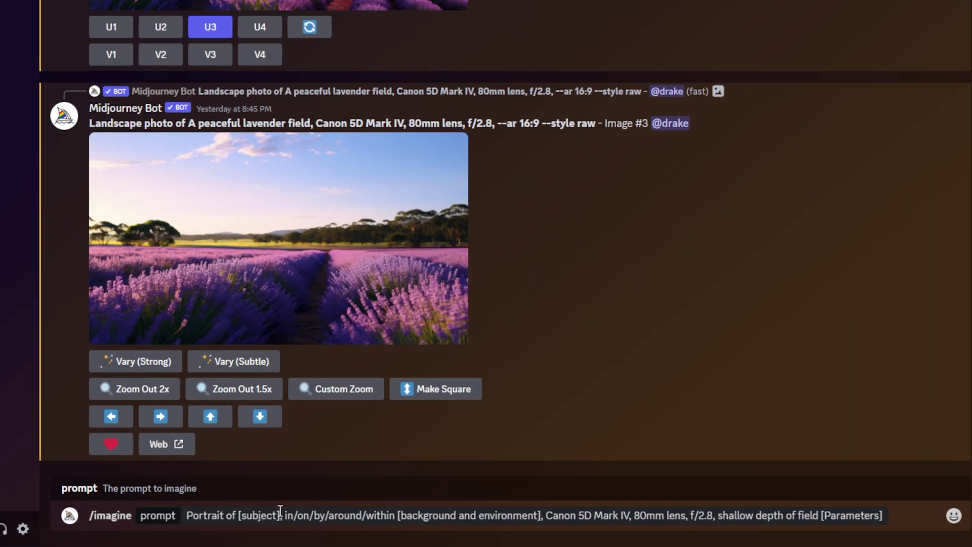
double_click(320, 522)
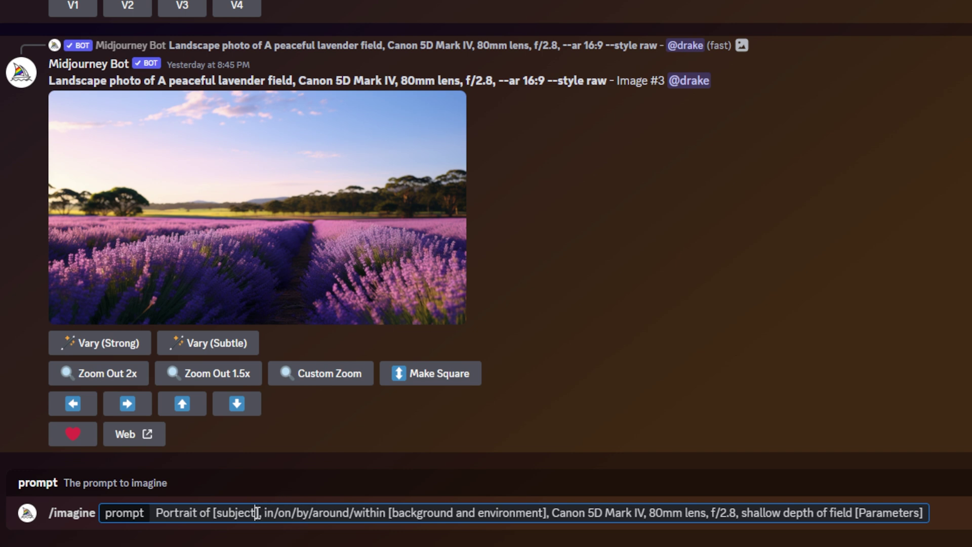
drag(263, 513, 217, 519)
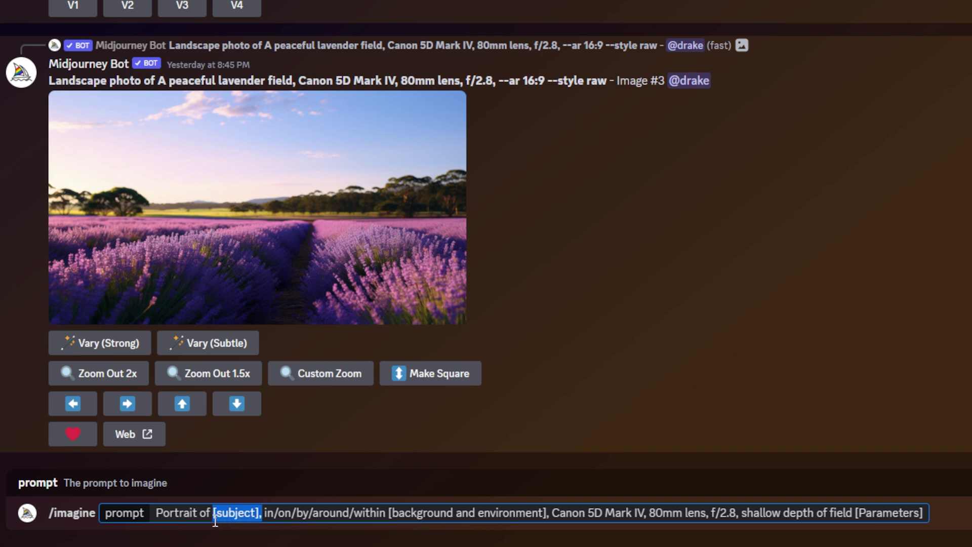
text(A monk,)
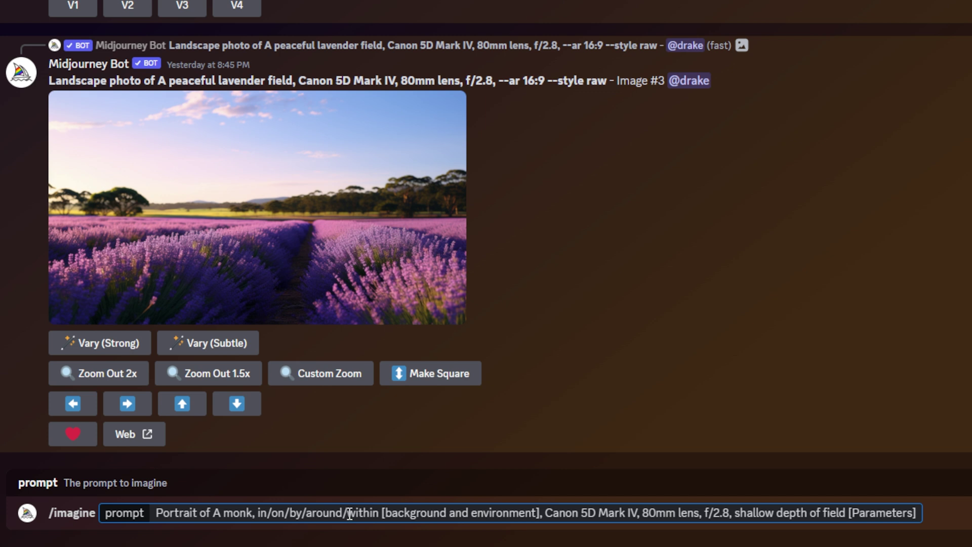
- Delete 'in/on/by/around/' so only 'within' precedes the background placeholder
drag(350, 514, 261, 512)
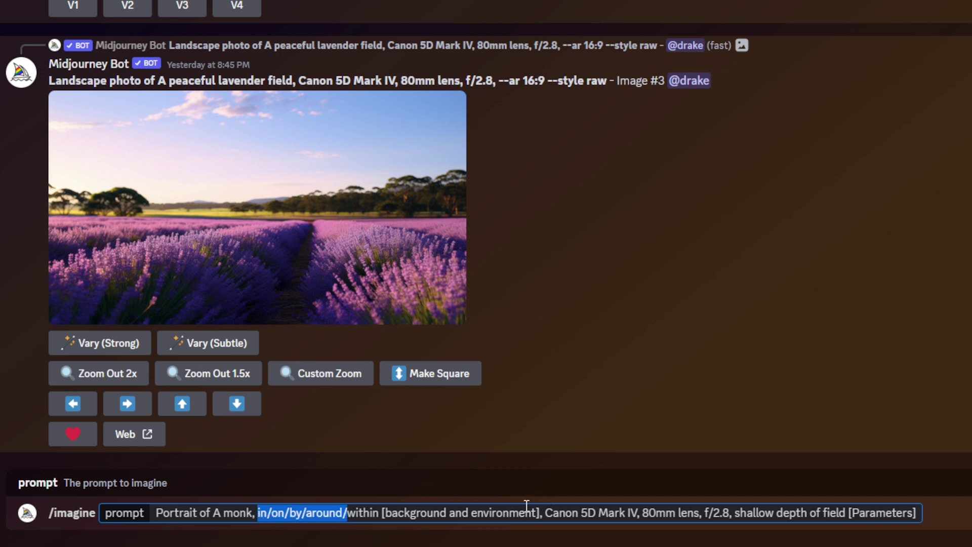
key(BackSpace)
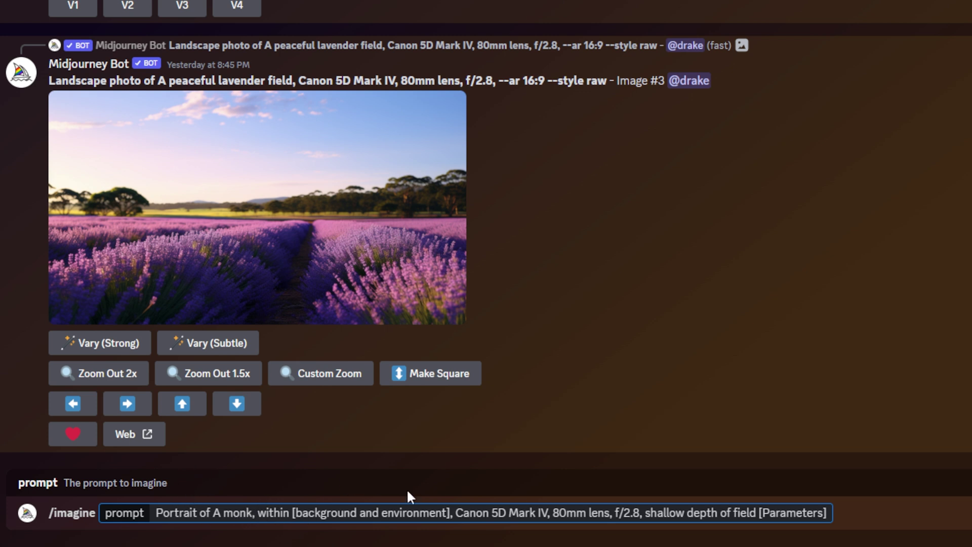
drag(452, 514, 286, 517)
click(494, 514)
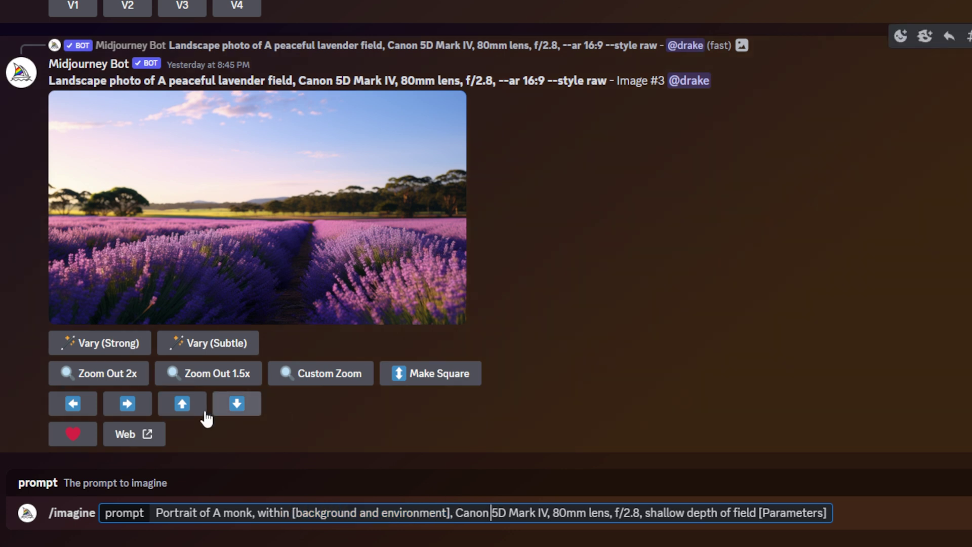
- Back in the components database, collapse Subject and expand the Background and Environment group
click(167, 537)
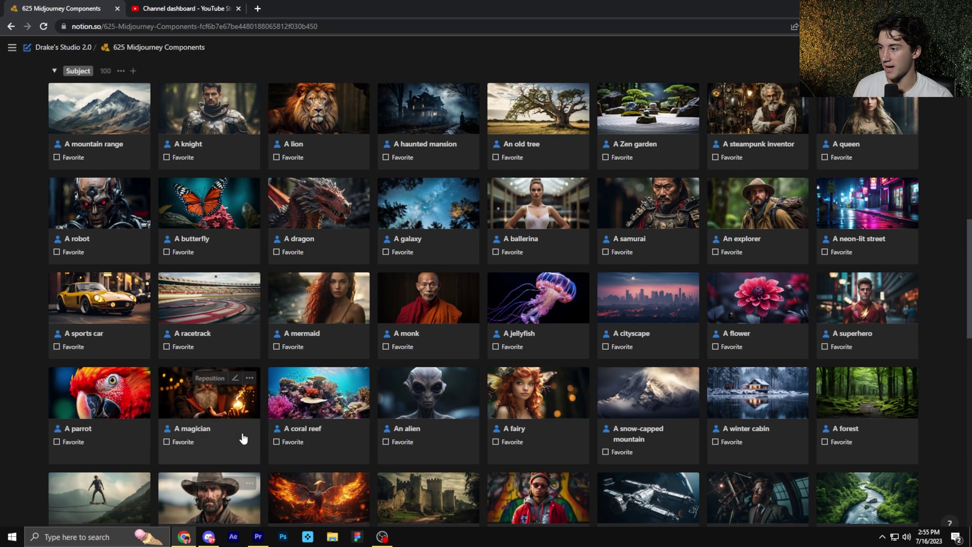
scroll(245, 434, up, 5)
click(54, 286)
scroll(56, 291, up, 2)
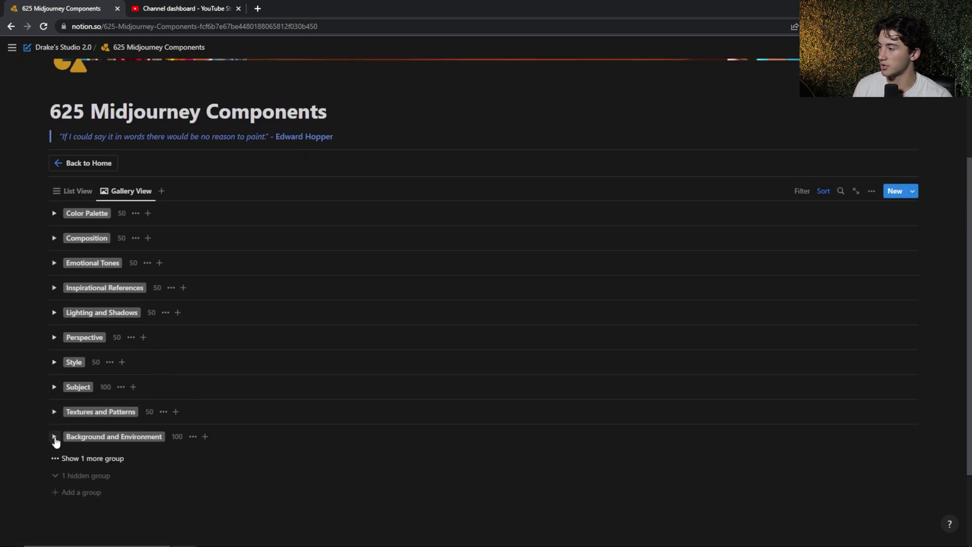
click(54, 436)
- Open the Serene monastery component and select its title text
scroll(301, 380, down, 4)
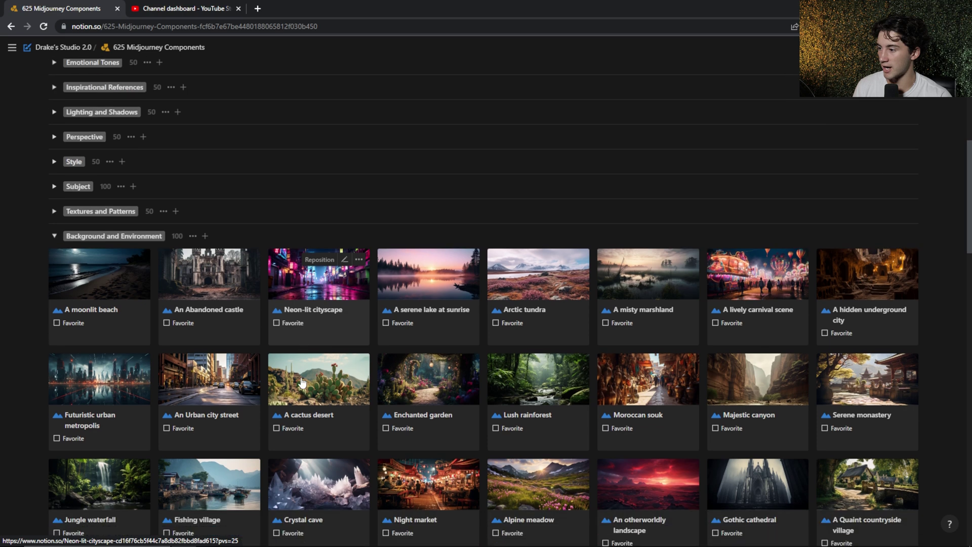
scroll(303, 382, down, 1)
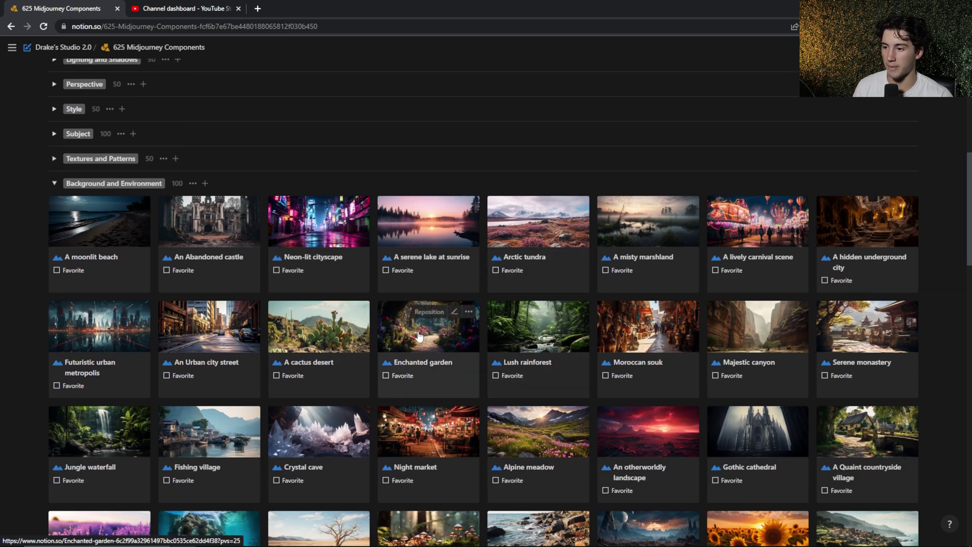
scroll(416, 338, down, 2)
scroll(370, 349, up, 1)
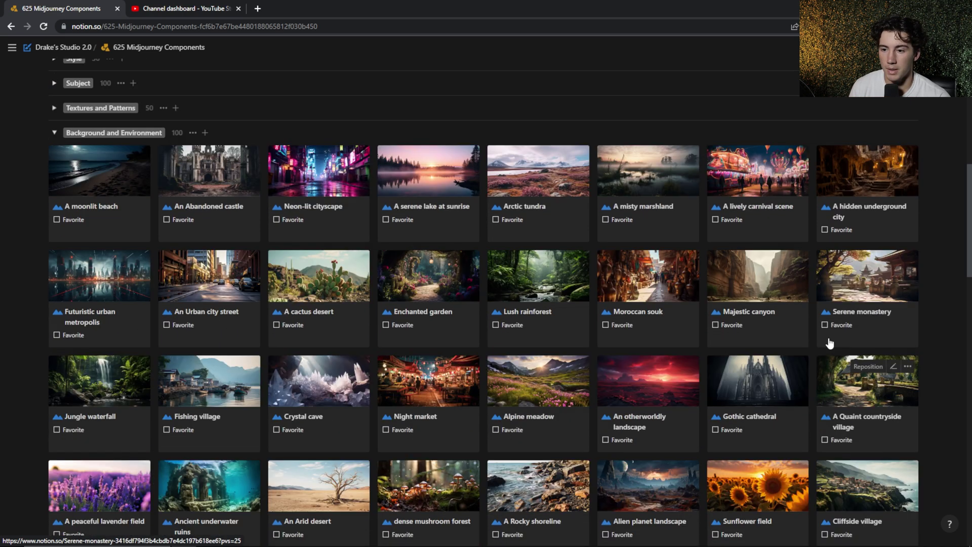
click(876, 318)
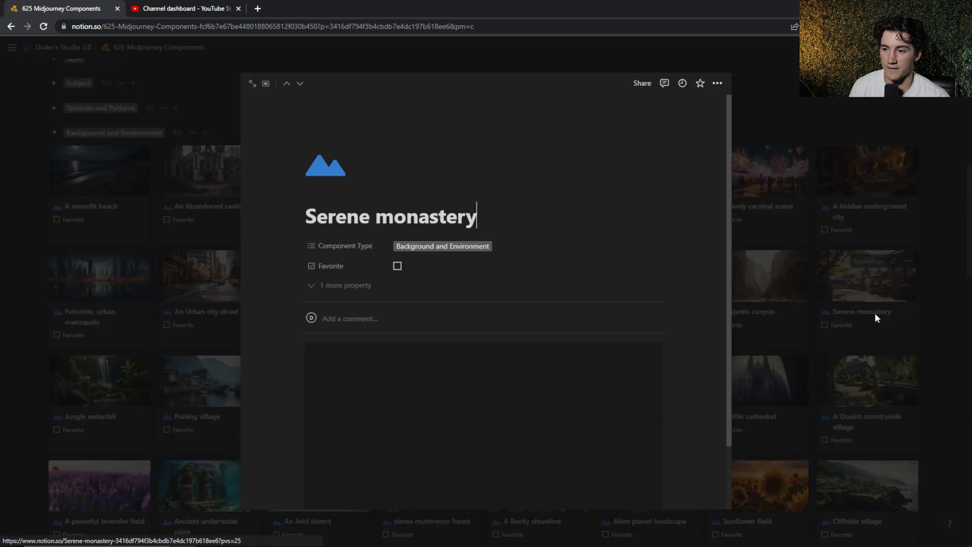
scroll(427, 203, down, 2)
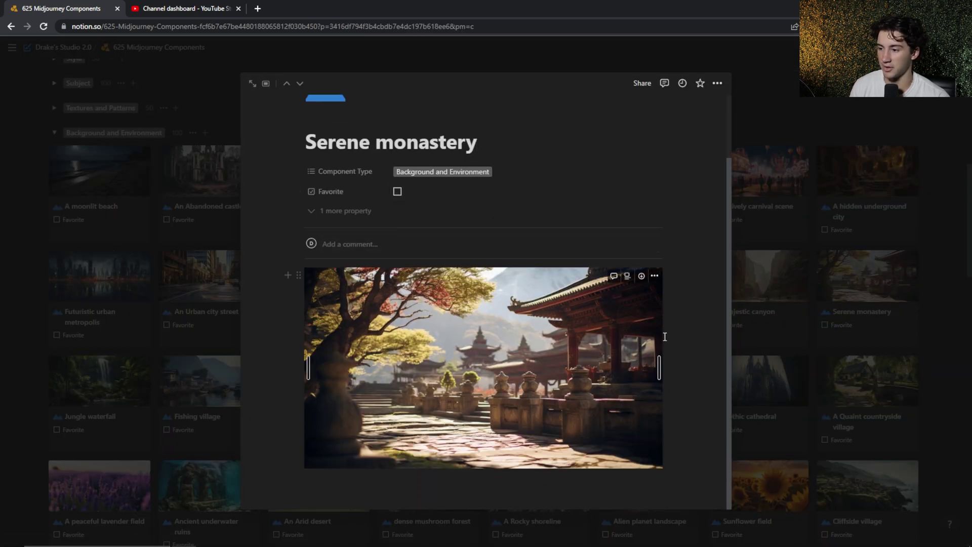
triple_click(393, 142)
key(ctrl+c)
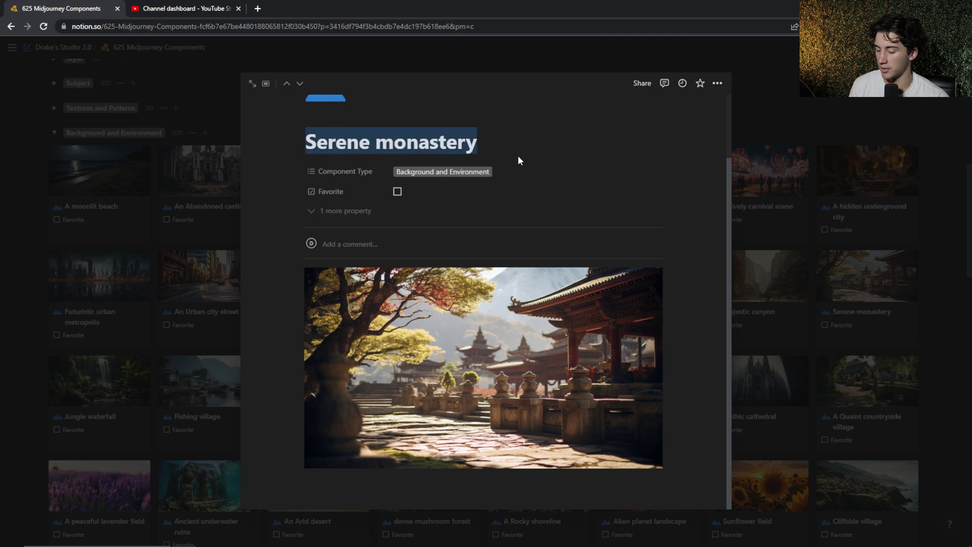
- Fill the Midjourney prompt with 'Serene monastery' and '--ar 16:9 --style raw', then submit it
click(210, 537)
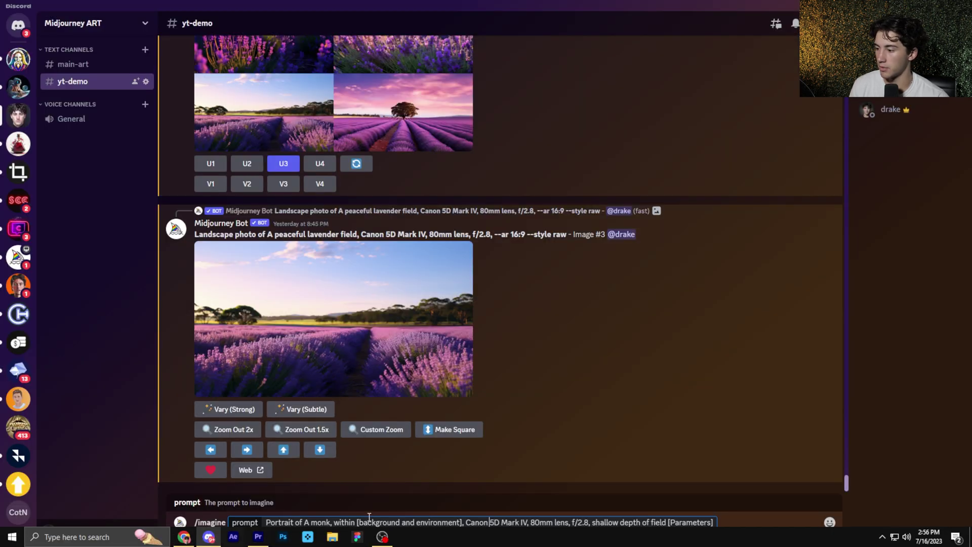
drag(463, 522, 374, 523)
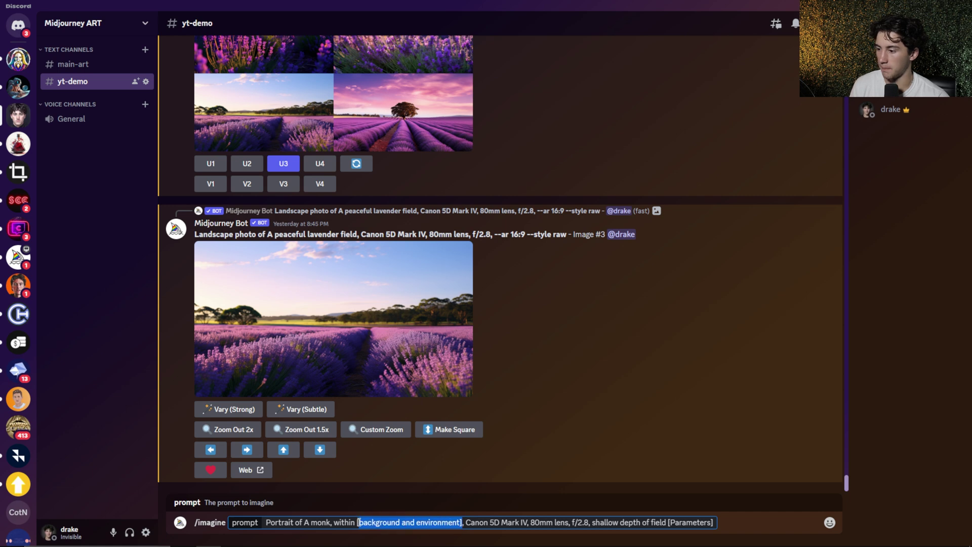
key(ctrl+v)
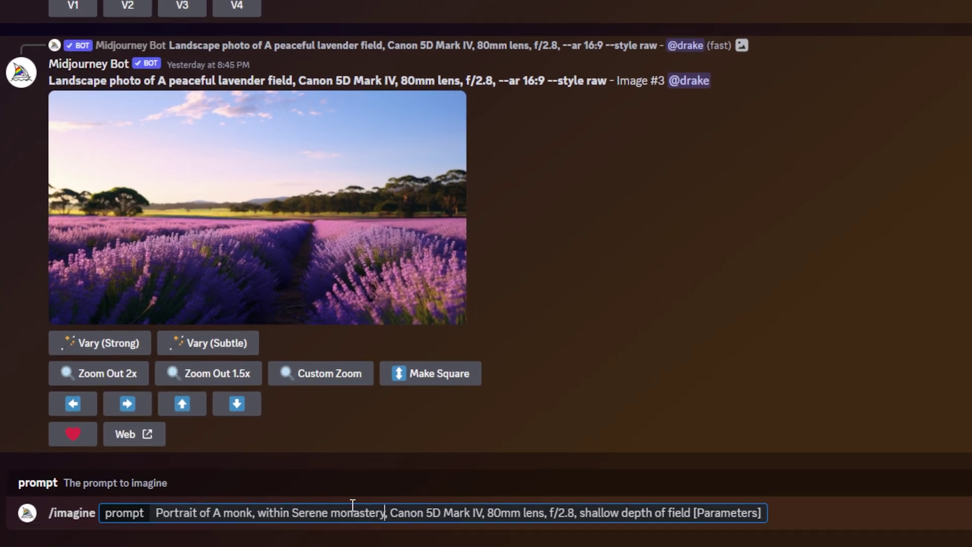
drag(388, 514, 762, 515)
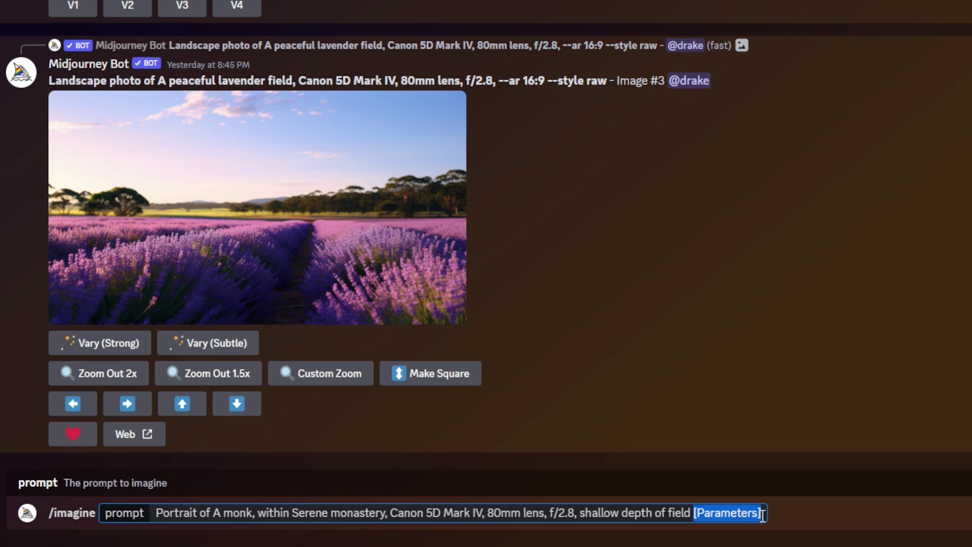
text(--ar 16:9)
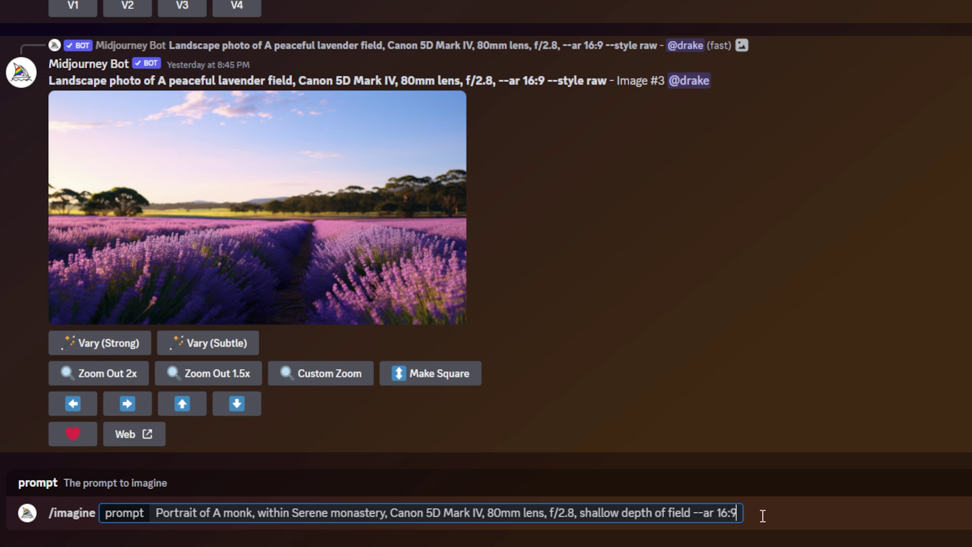
key(Return)
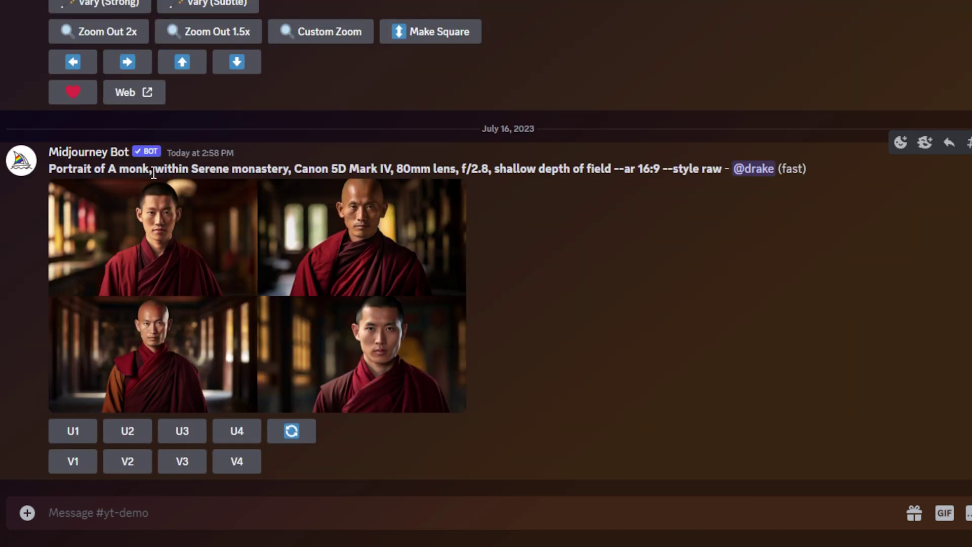
- Upscale the third monk portrait with U3
drag(153, 171, 190, 172)
click(222, 170)
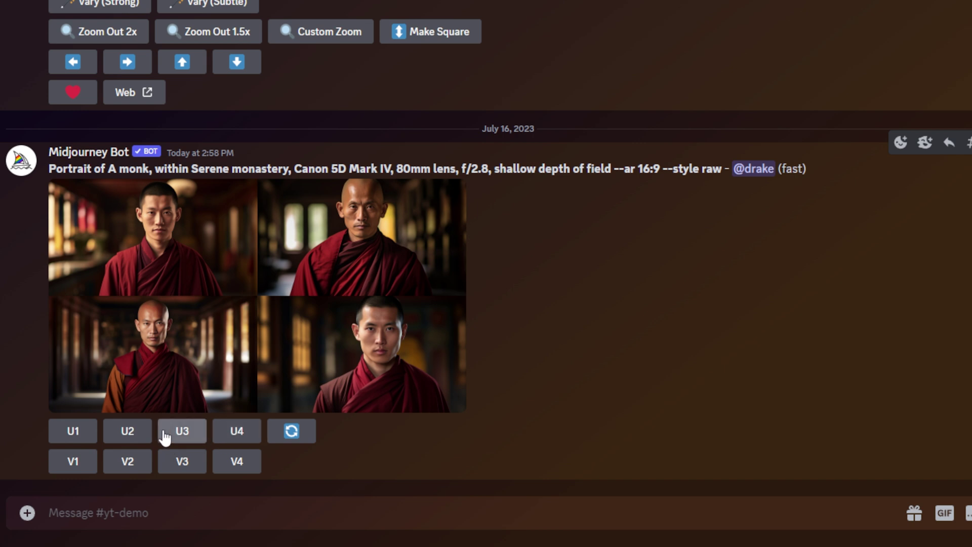
click(172, 434)
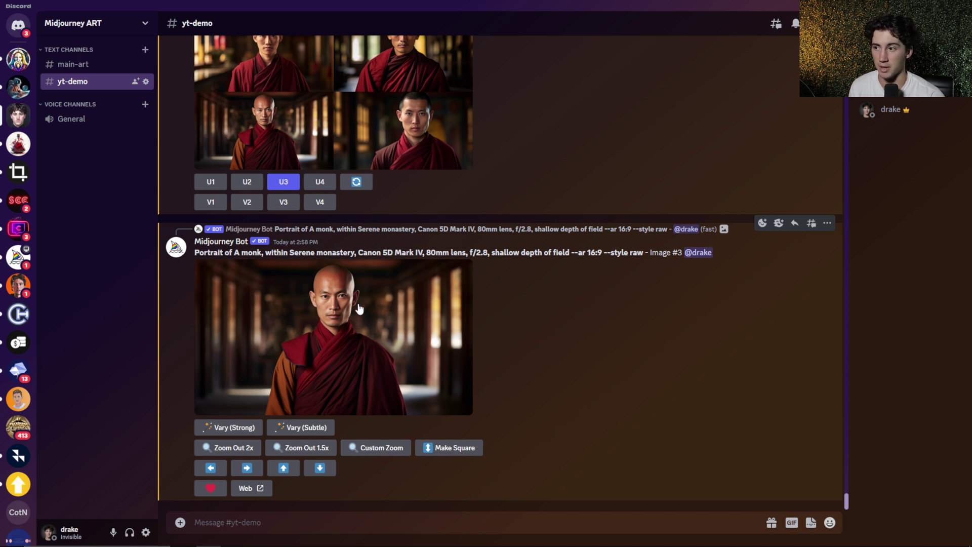
- Copy the upscaled image's full prompt and open the image in the browser to save it
drag(211, 254, 641, 256)
key(ctrl+c)
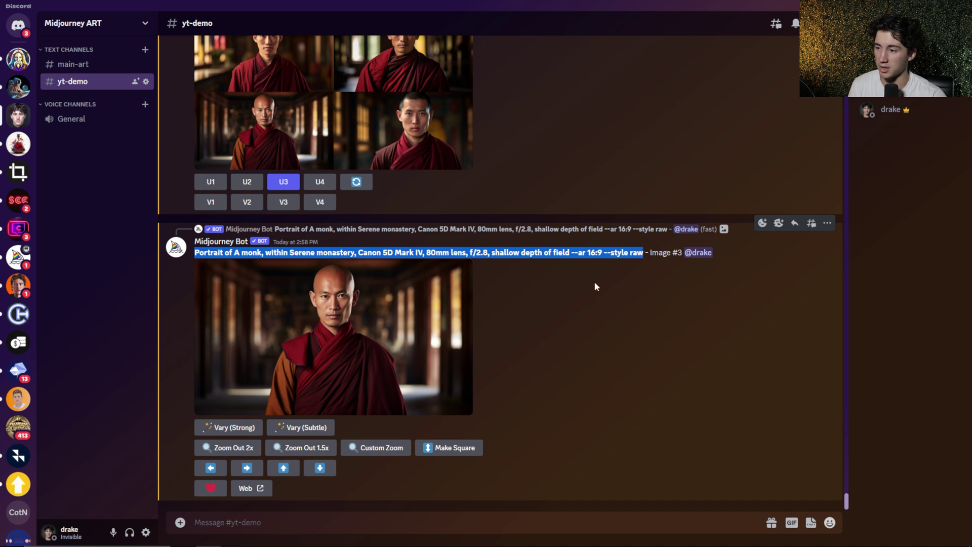
right_click(339, 330)
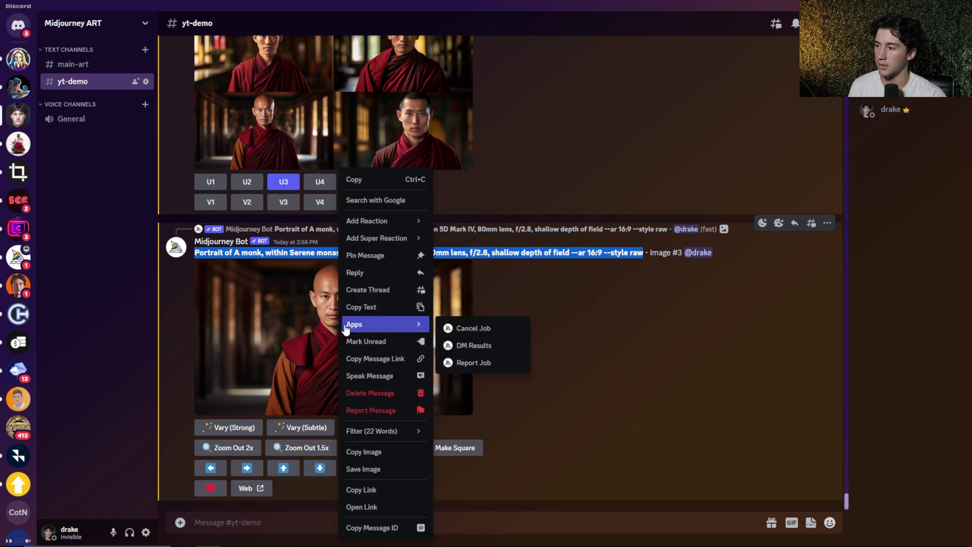
click(374, 502)
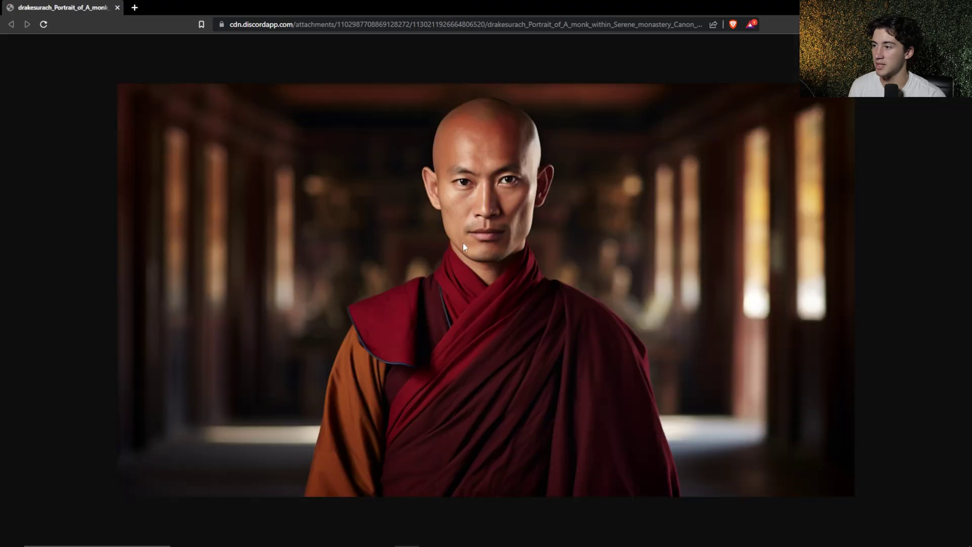
right_click(461, 243)
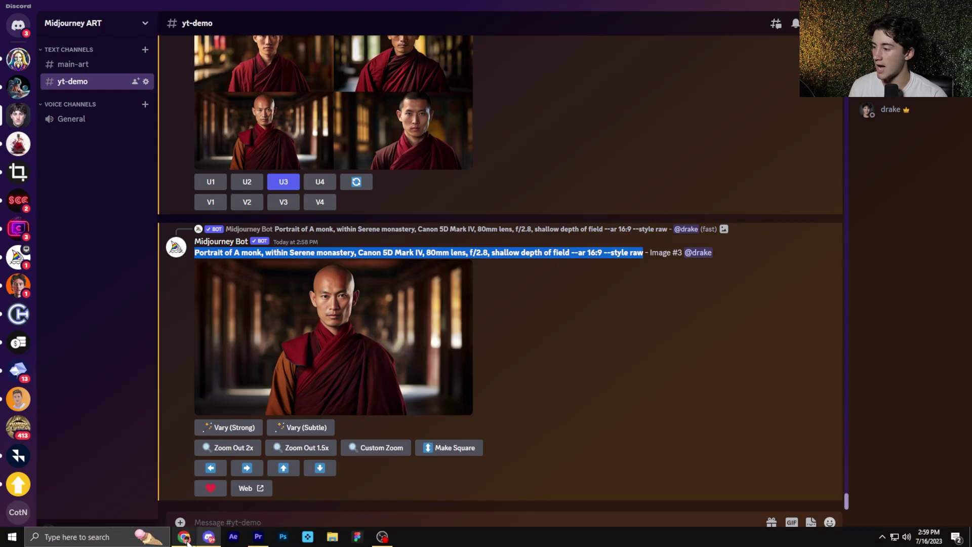
click(185, 536)
- From the studio homepage, add a new art gallery entry titled with the pasted monk prompt
scroll(63, 395, up, 5)
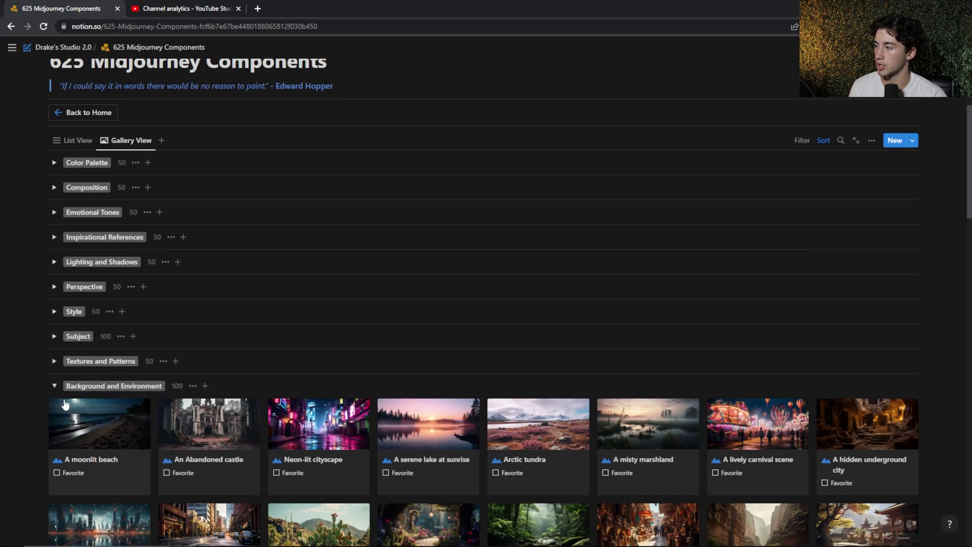
click(54, 386)
scroll(76, 329, up, 5)
click(86, 302)
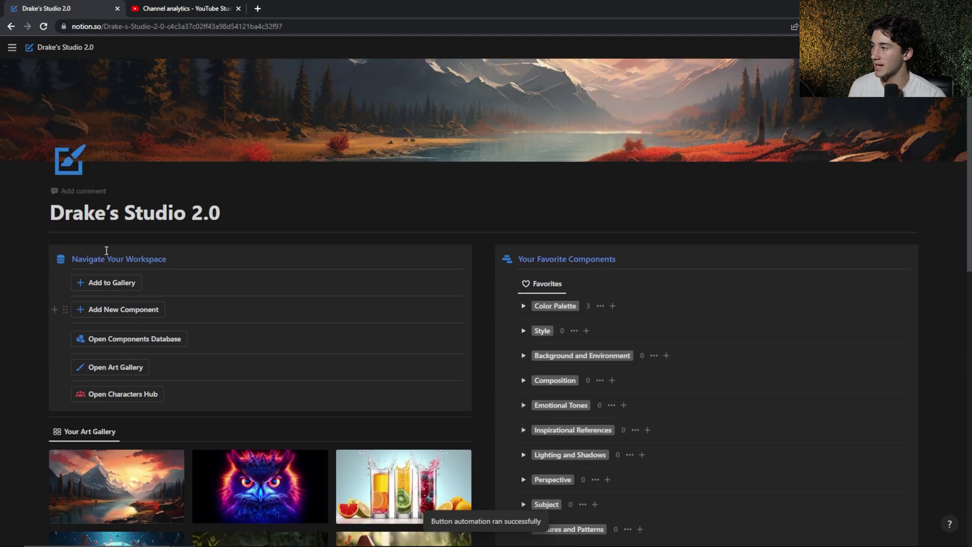
click(104, 283)
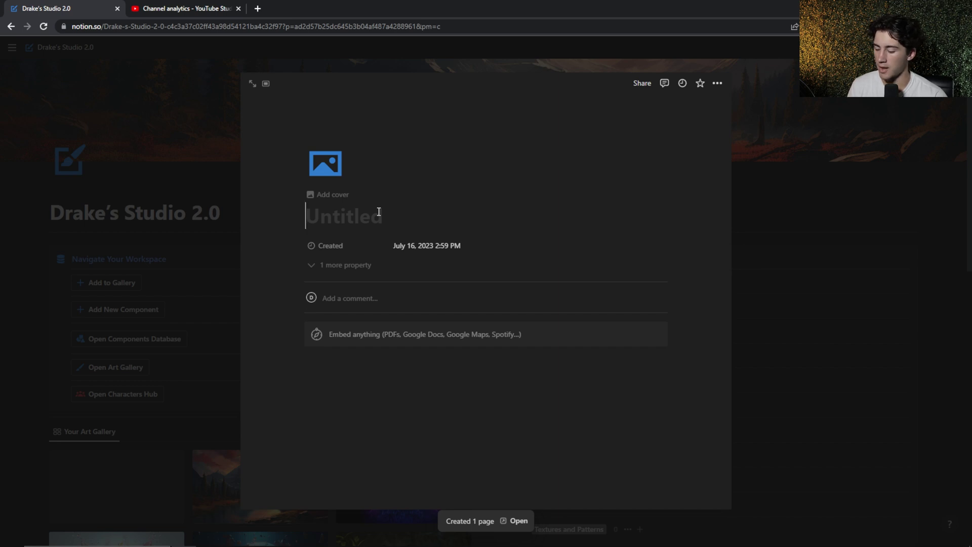
key(ctrl+v)
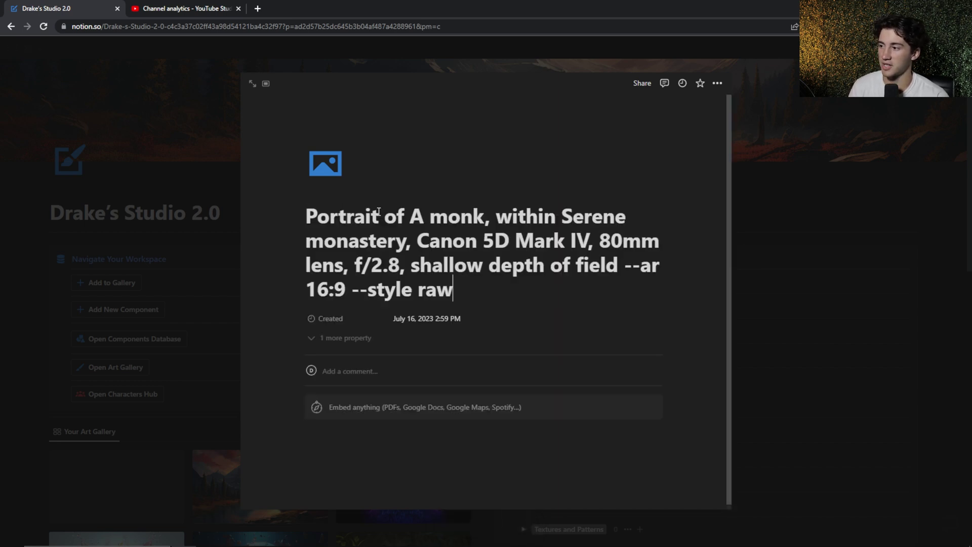
drag(479, 288, 304, 217)
click(368, 225)
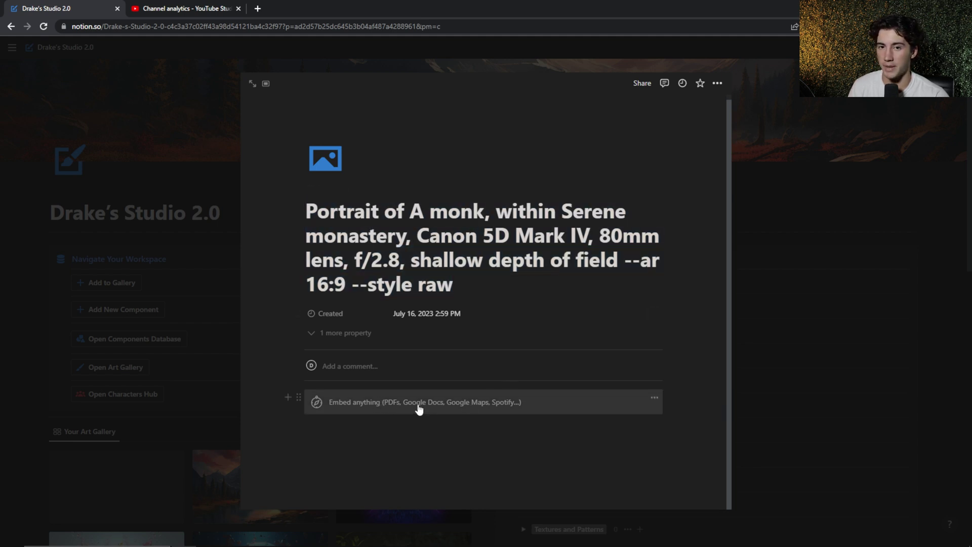
drag(490, 290, 310, 205)
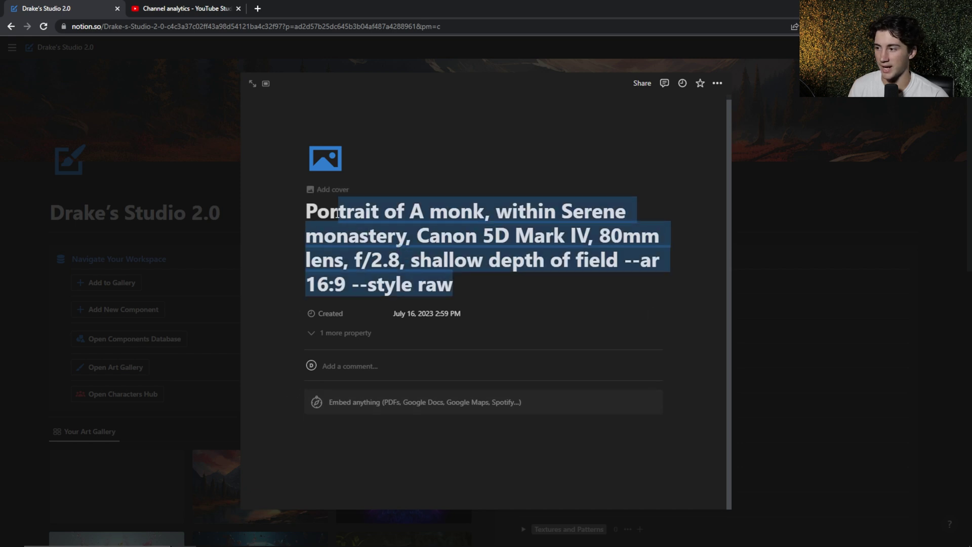
- Upload the saved monk image into the new gallery page
click(453, 410)
click(380, 404)
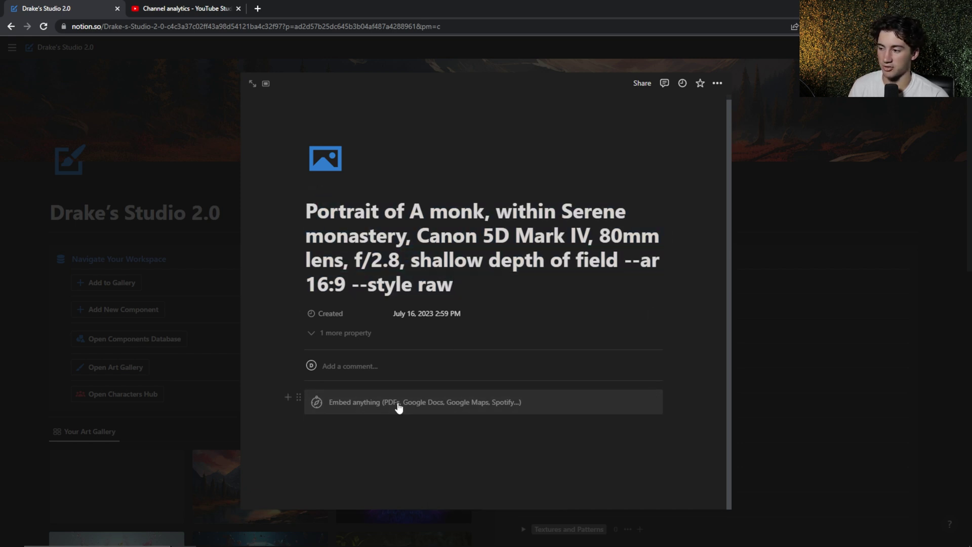
click(400, 407)
click(470, 425)
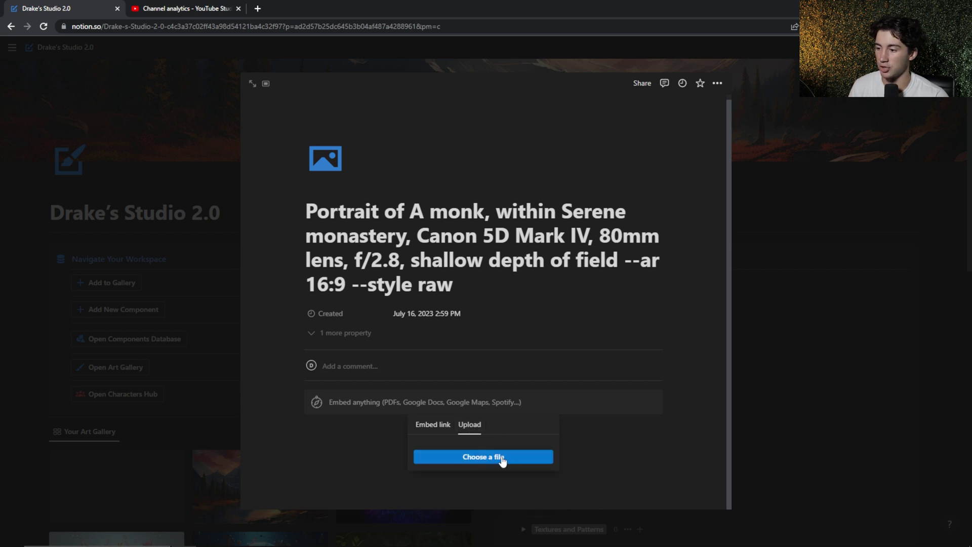
click(368, 280)
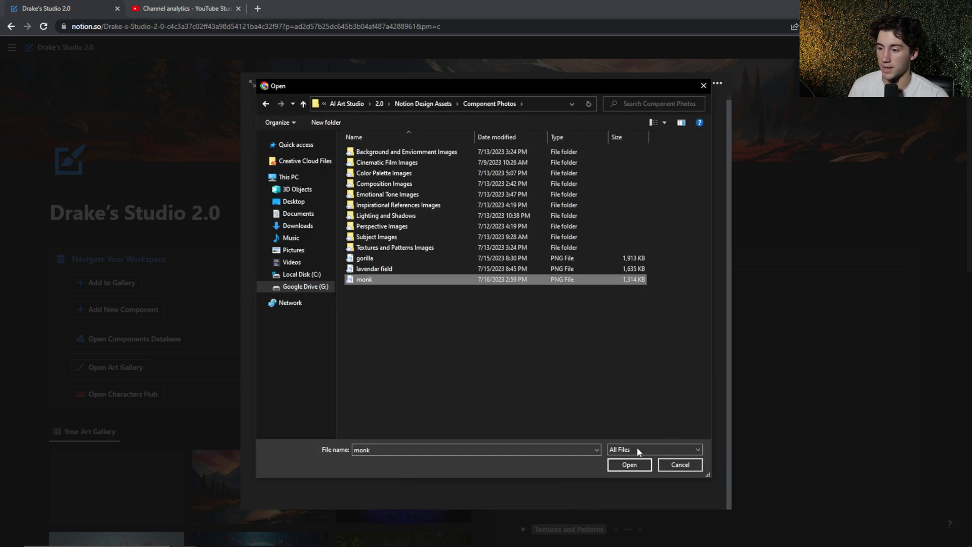
click(630, 465)
scroll(633, 458, down, 2)
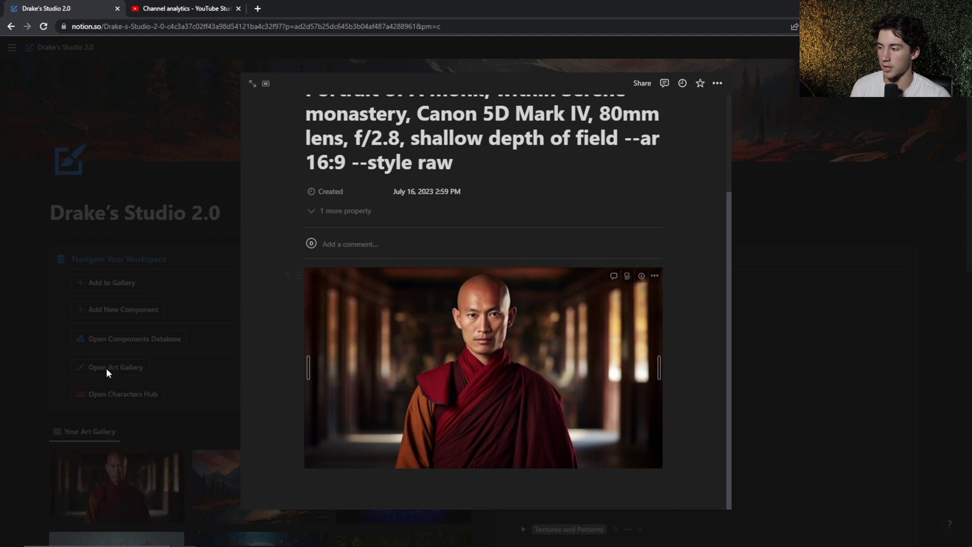
- Return to the homepage, open the exploding earth artwork, and select its prompt title
click(177, 290)
scroll(177, 289, down, 3)
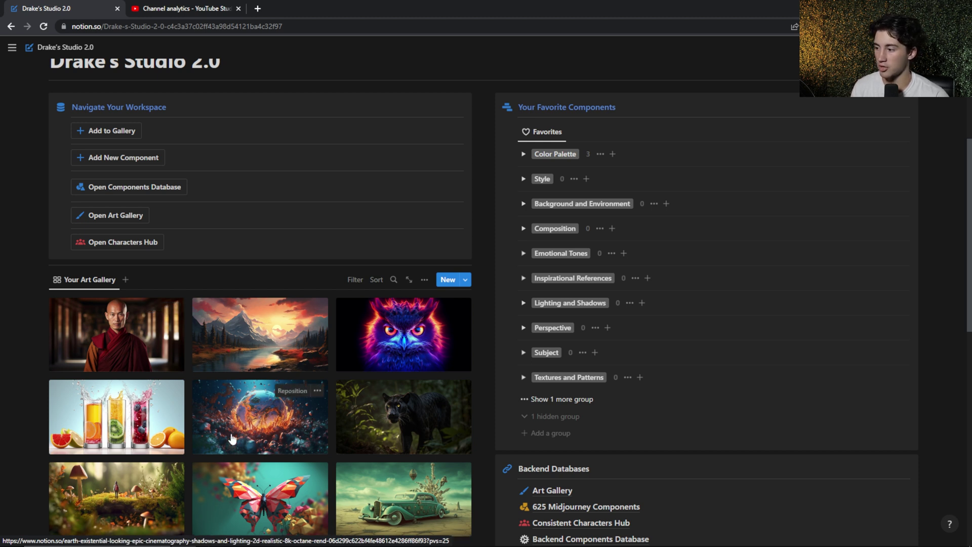
click(278, 433)
scroll(515, 266, down, 2)
scroll(515, 267, up, 2)
drag(476, 311, 305, 166)
click(381, 190)
scroll(417, 226, down, 2)
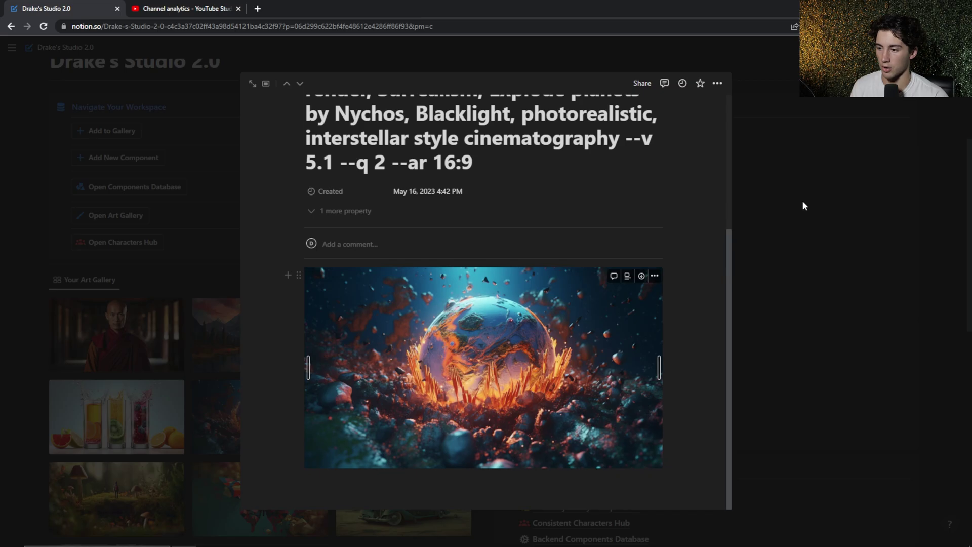